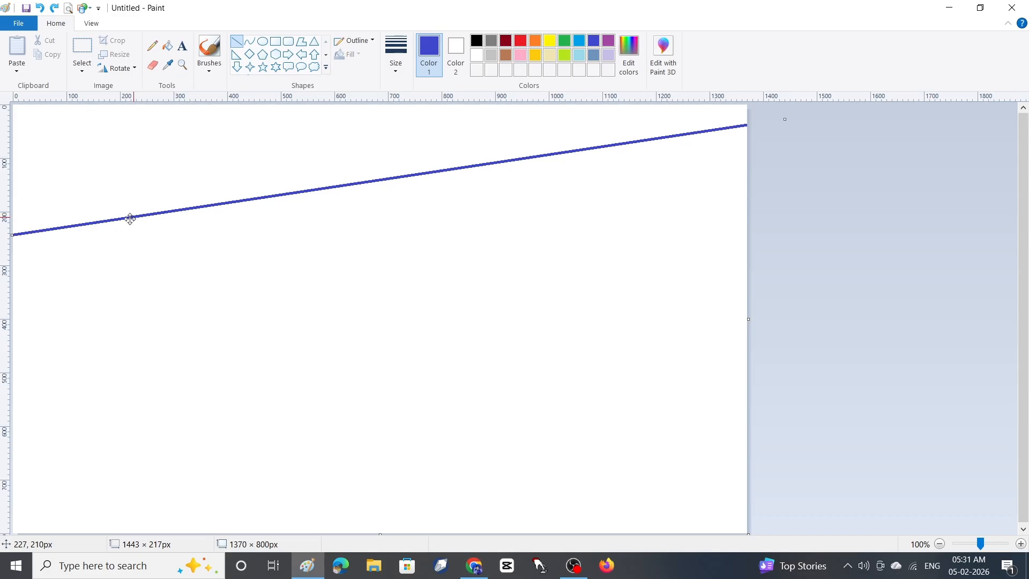
# Shift the slanted indigo line slightly lower and fill the area above it with indigo
pyautogui.moveTo(129, 218)
pyautogui.mouseDown()
pyautogui.moveTo(113, 225)
pyautogui.moveTo(124, 234)
pyautogui.mouseUp()
pyautogui.click(168, 46)
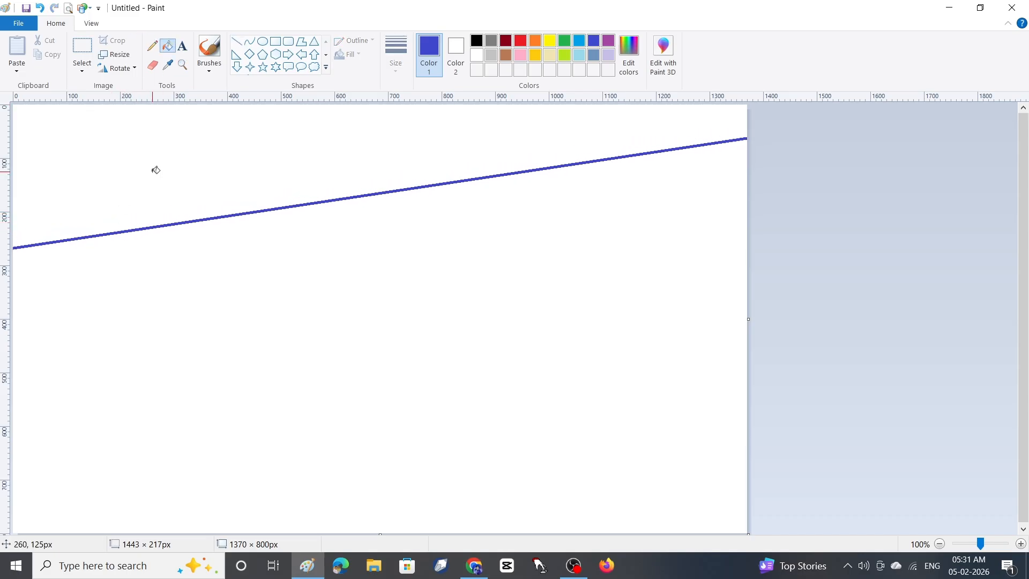
pyautogui.click(155, 168)
# Choose turquoise as the drawing colour and the Line tool as the shape
pyautogui.click(579, 41)
pyautogui.click(237, 41)
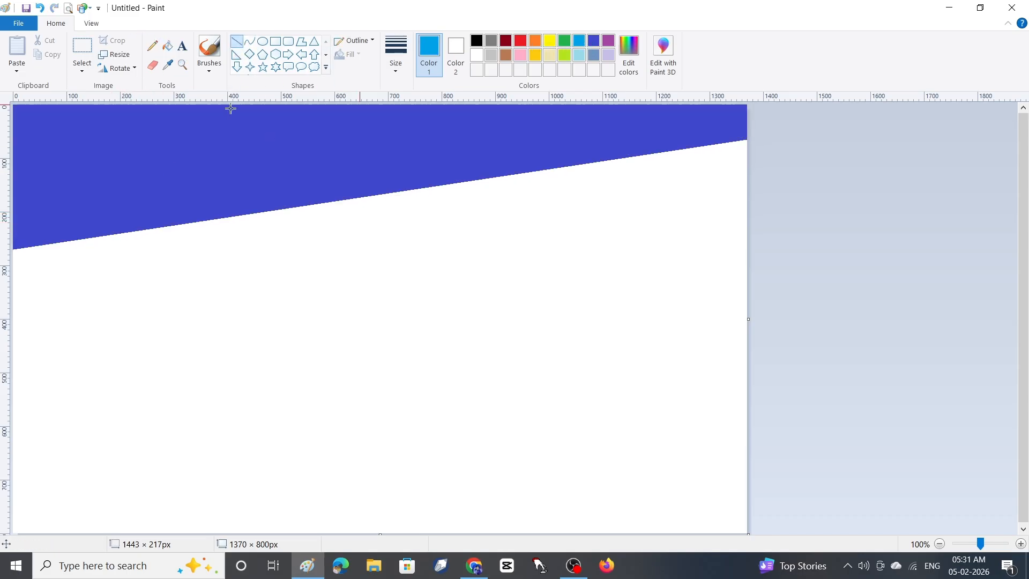
pyautogui.moveTo(15, 363); pyautogui.dragTo(960, 184)
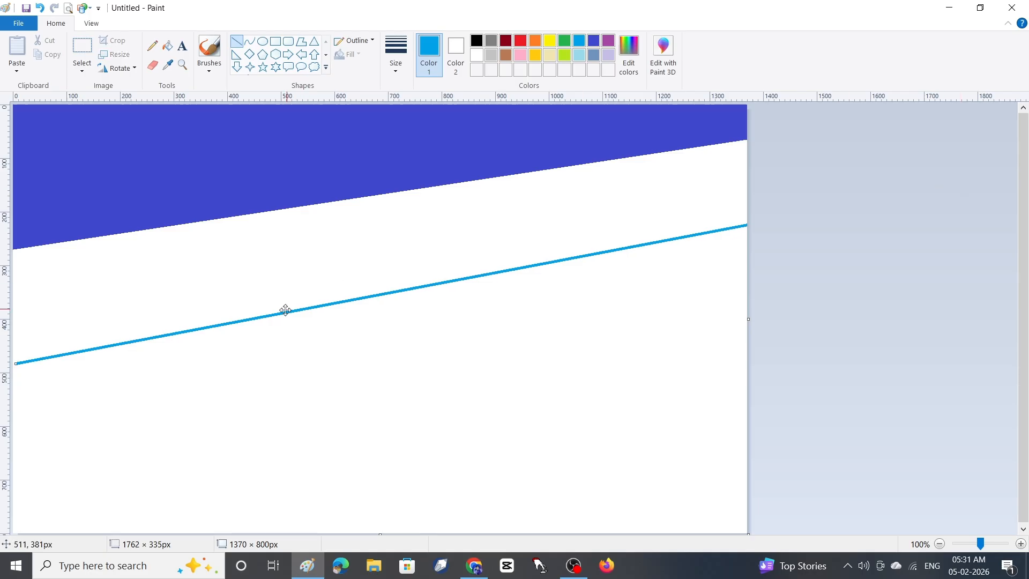
pyautogui.moveTo(272, 320); pyautogui.dragTo(237, 369)
pyautogui.hotkey('ctrl', 'z')
pyautogui.hotkey('ctrl', 'z')
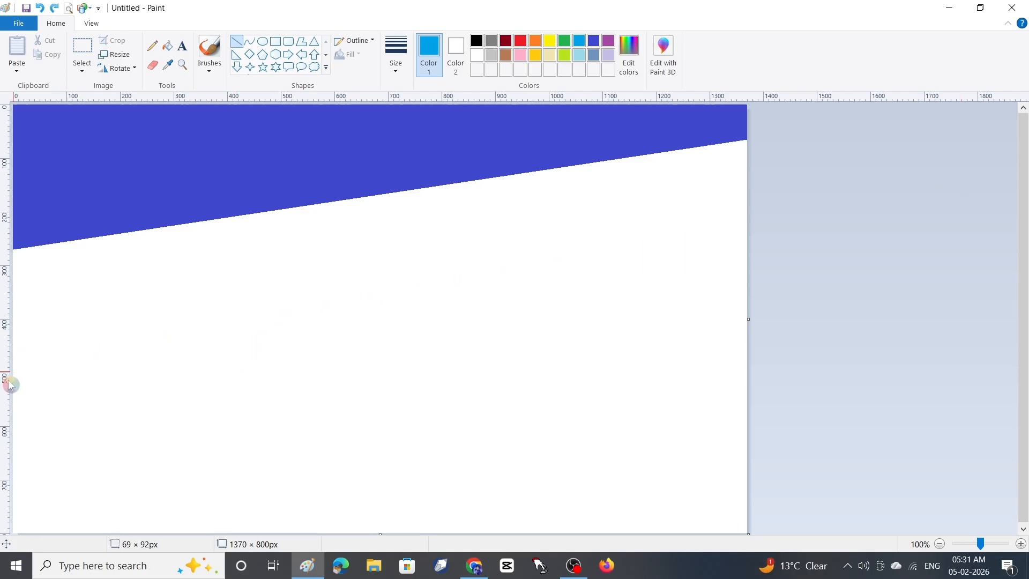
# Draw a slanted turquoise line about 1886 × 316 px, move it below the indigo area, and fill the band between them with turquoise
pyautogui.moveTo(18, 382); pyautogui.dragTo(1026, 213)
pyautogui.moveTo(372, 312); pyautogui.dragTo(270, 367)
pyautogui.click(168, 46)
pyautogui.click(227, 292)
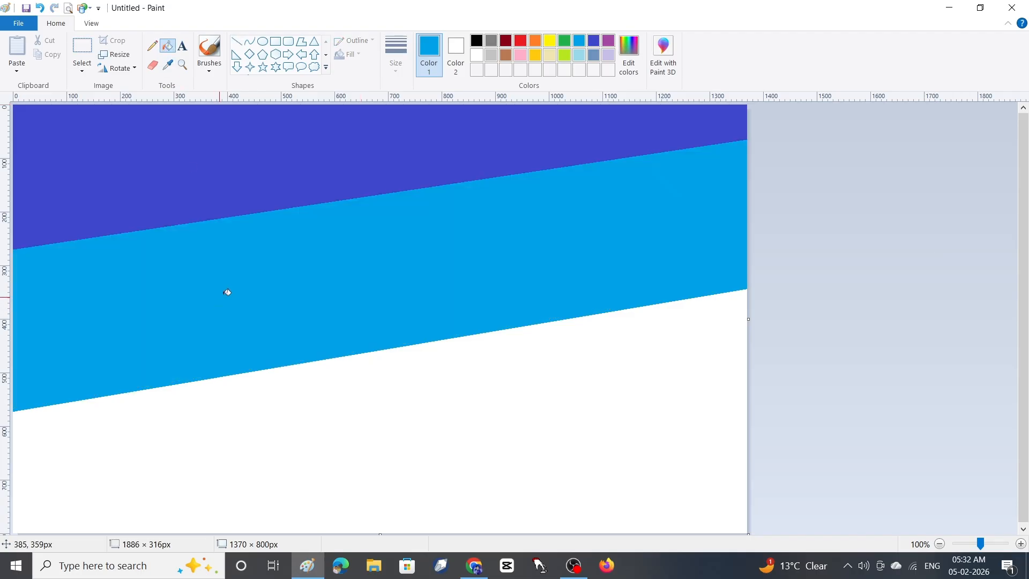
# Draw a slanted gold line about 1691 × 288 px below the turquoise band, filling the band above it gold and the area below it yellow
pyautogui.click(536, 55)
pyautogui.click(237, 42)
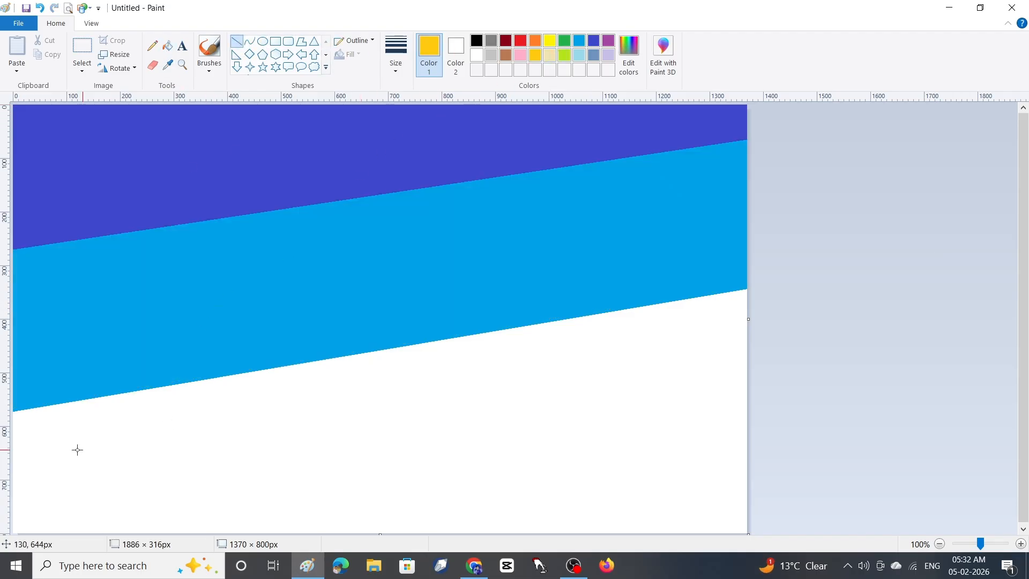
pyautogui.moveTo(16, 474); pyautogui.dragTo(922, 320)
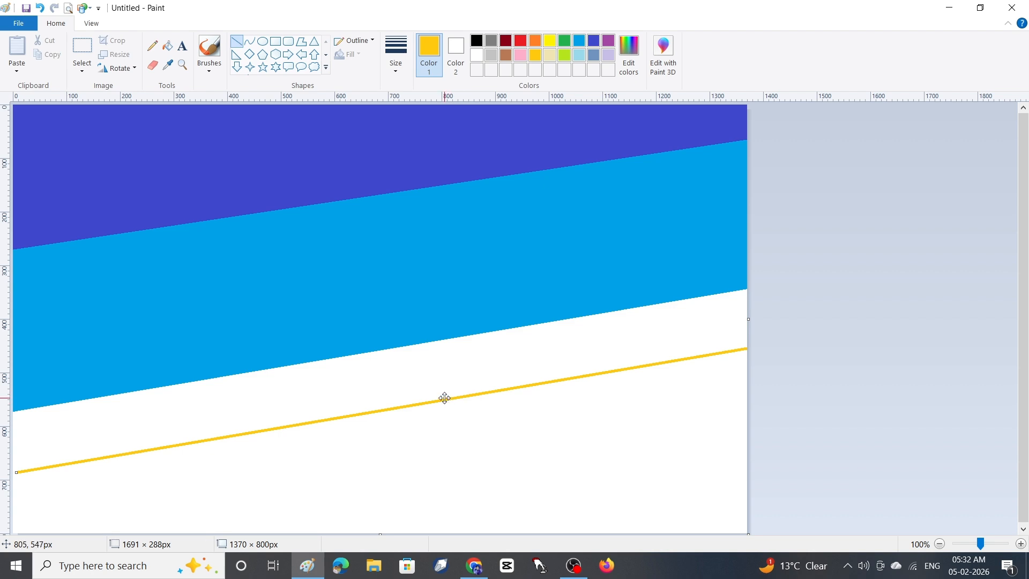
pyautogui.moveTo(443, 400)
pyautogui.mouseDown()
pyautogui.moveTo(421, 411)
pyautogui.moveTo(409, 404)
pyautogui.mouseUp()
pyautogui.click(167, 46)
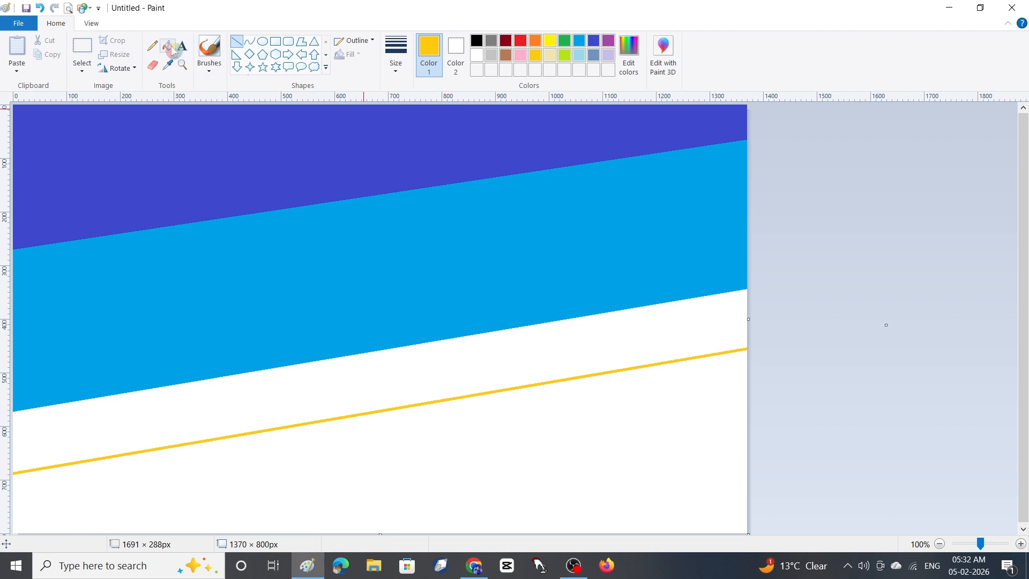
pyautogui.click(333, 385)
pyautogui.click(549, 41)
pyautogui.click(546, 397)
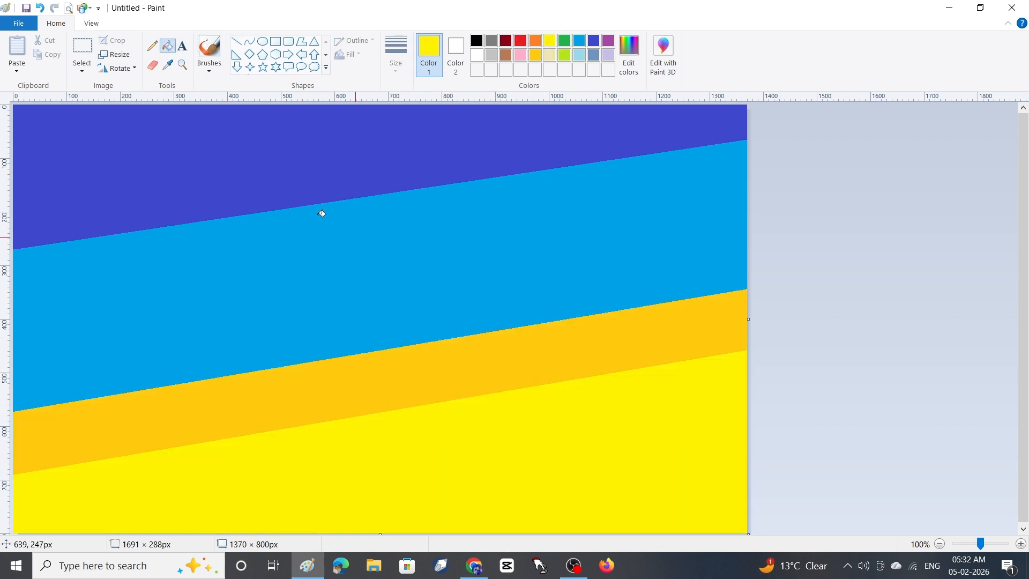
# Resize the image to 1 pixel wide, without maintaining the aspect ratio
pyautogui.click(115, 54)
pyautogui.click(144, 111)
pyautogui.click(45, 191)
pyautogui.click(161, 136)
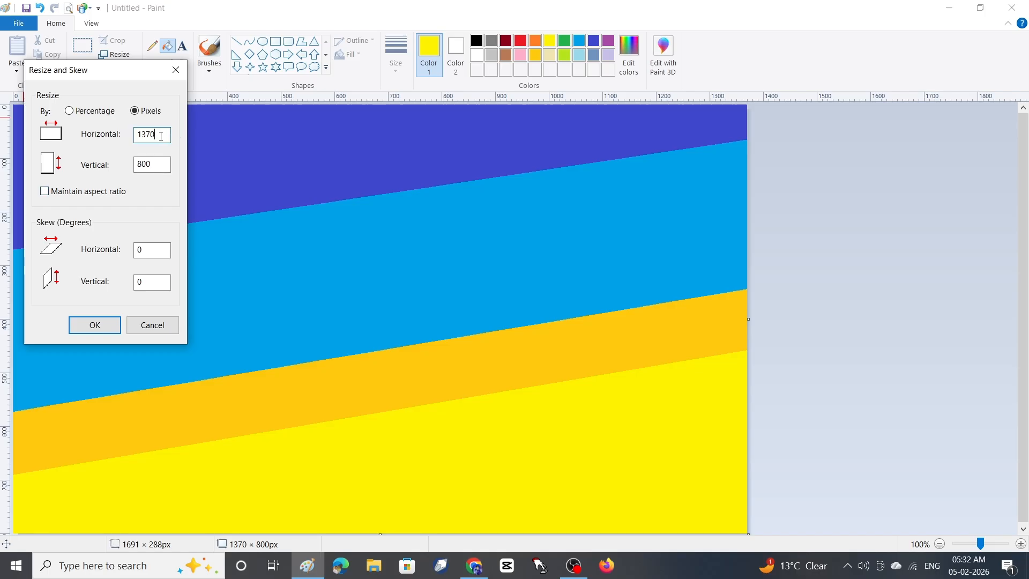
pyautogui.click(110, 327)
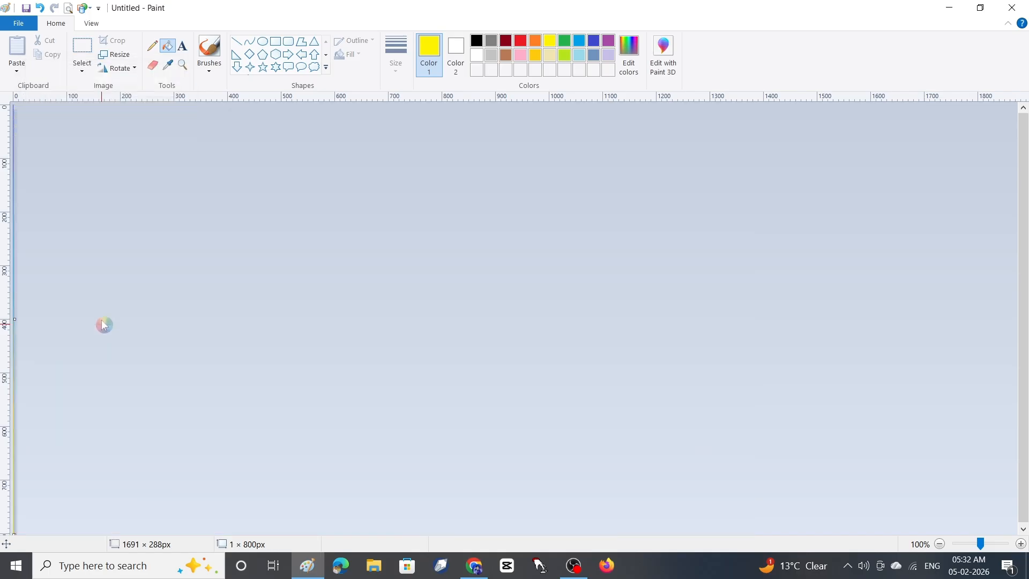
# Stretch the image to a width of 1400 pixels, without maintaining the aspect ratio, to produce a smooth vertical gradient
pyautogui.click(114, 54)
pyautogui.click(151, 113)
pyautogui.click(54, 193)
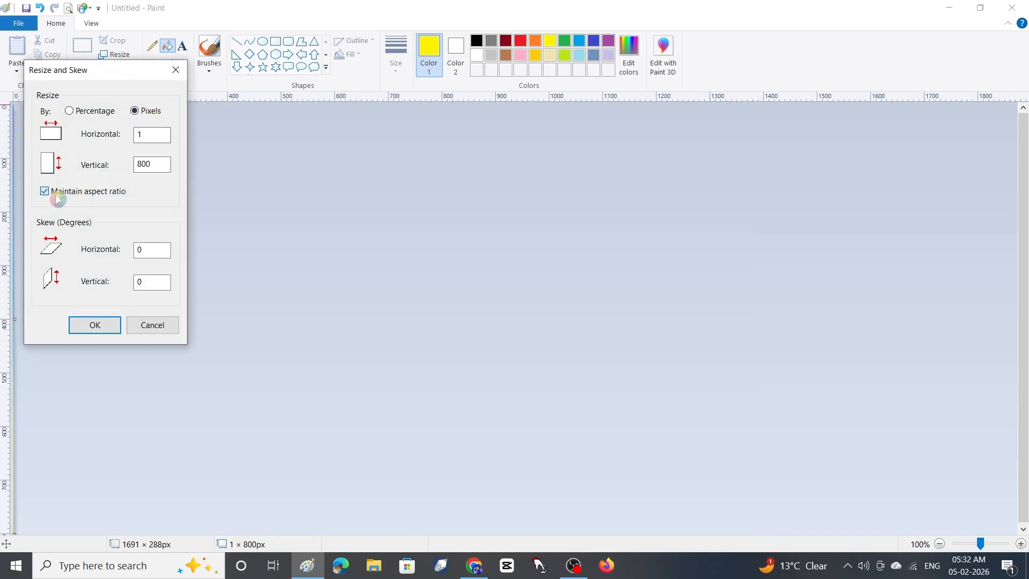
pyautogui.click(156, 134)
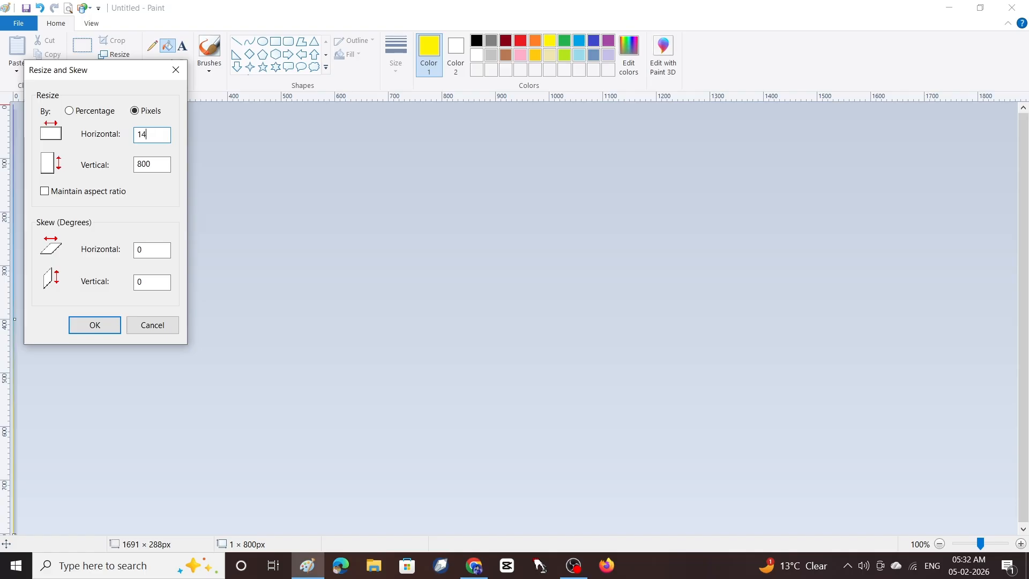
pyautogui.click(99, 323)
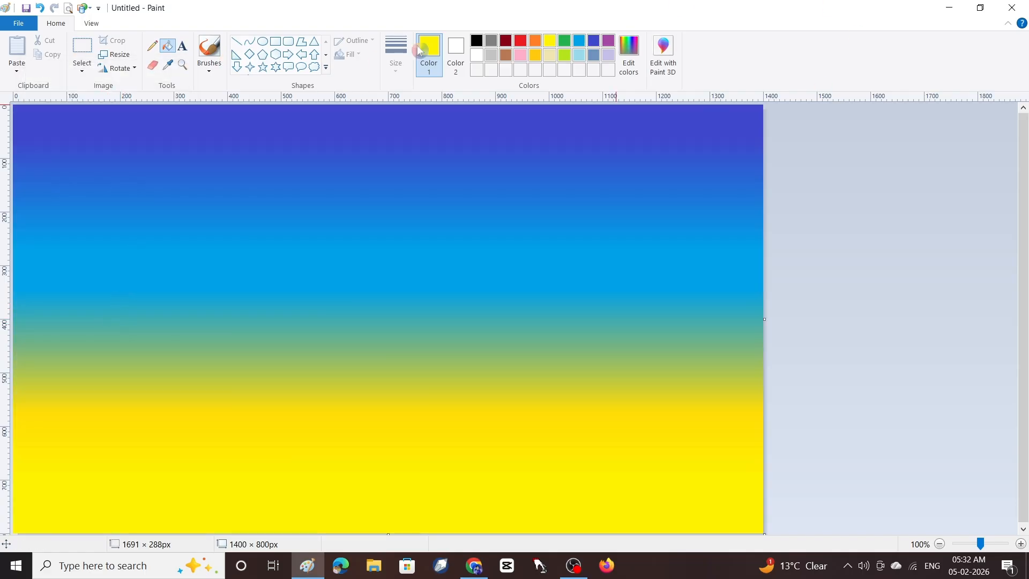
# Draw an orange circle about 168 × 168 px with orange outline and solid fill, and place it near the middle of the canvas
pyautogui.click(536, 41)
pyautogui.click(455, 54)
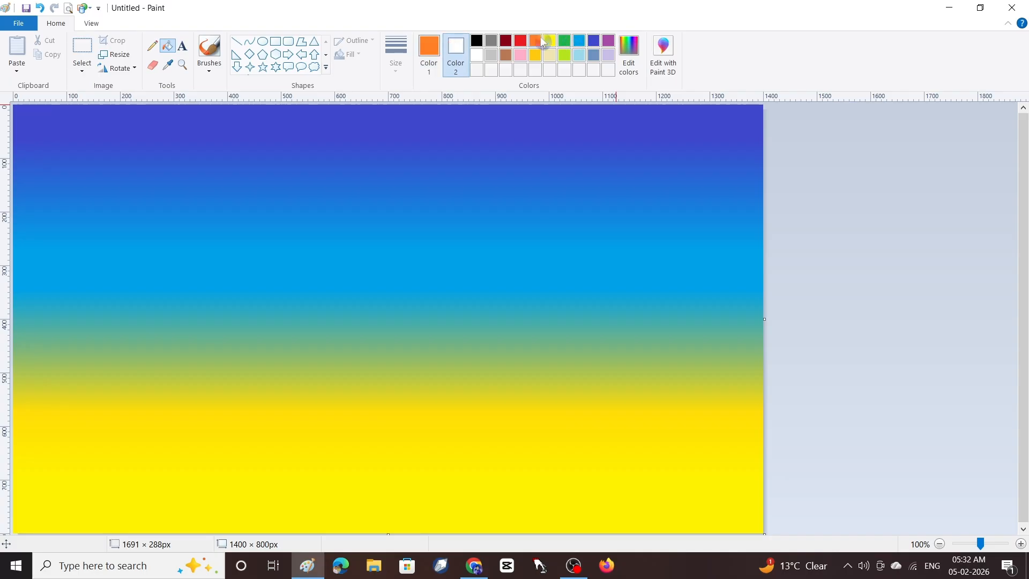
pyautogui.click(535, 40)
pyautogui.click(263, 42)
pyautogui.click(351, 54)
pyautogui.click(364, 83)
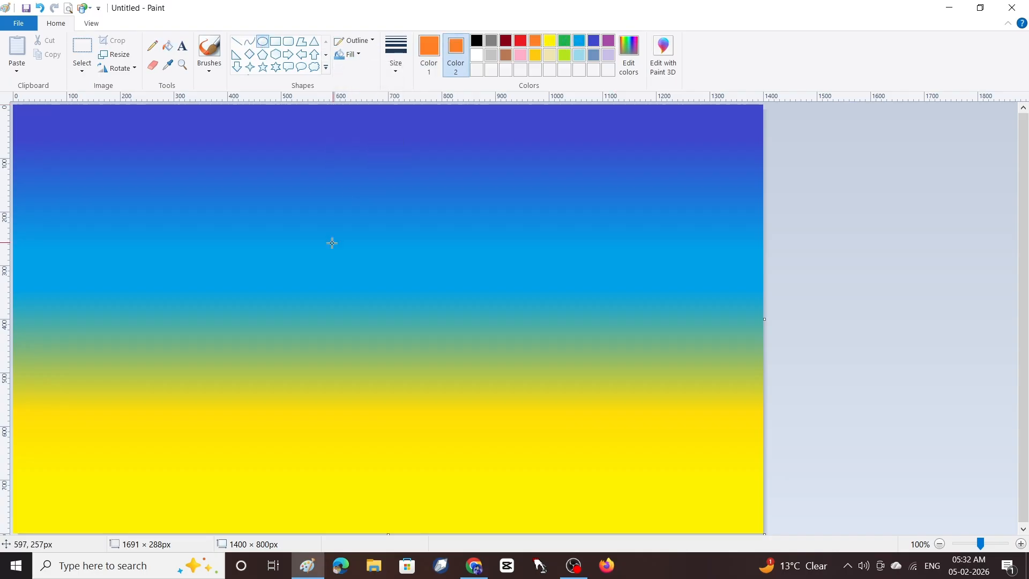
pyautogui.moveTo(317, 262); pyautogui.dragTo(405, 366)
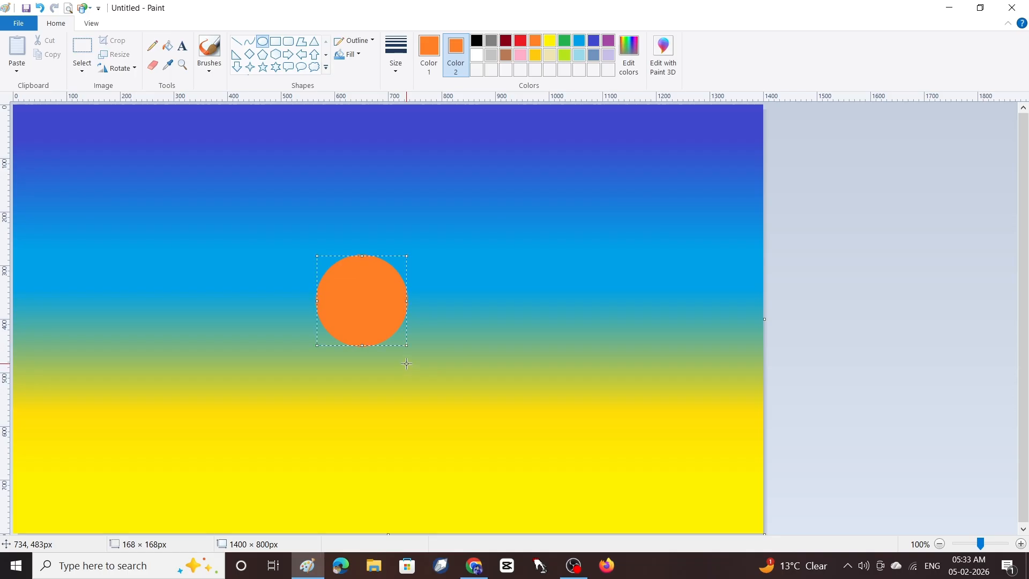
pyautogui.moveTo(371, 298)
pyautogui.mouseDown()
pyautogui.moveTo(381, 298)
pyautogui.moveTo(368, 306)
pyautogui.mouseUp()
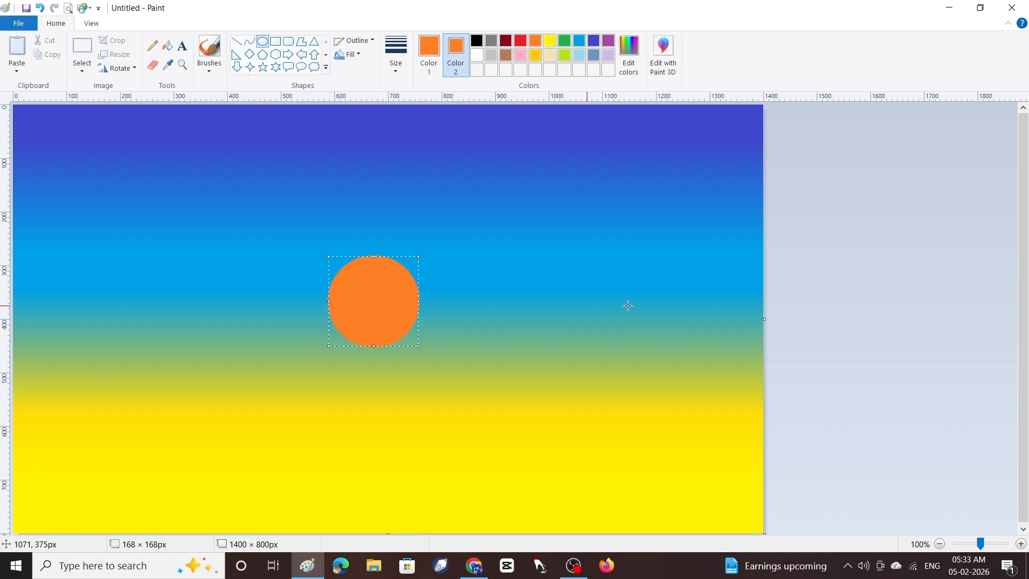
pyautogui.click(905, 306)
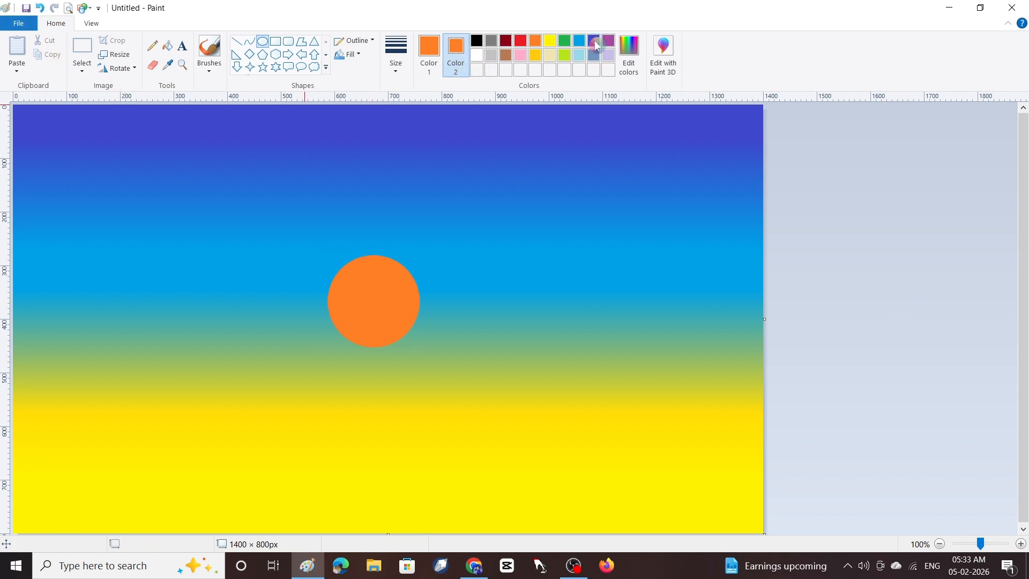
# Set Color 2 to a custom dark blue with RGB 36, 44, 136
pyautogui.click(628, 54)
pyautogui.moveTo(665, 246); pyautogui.dragTo(667, 270)
pyautogui.click(382, 371)
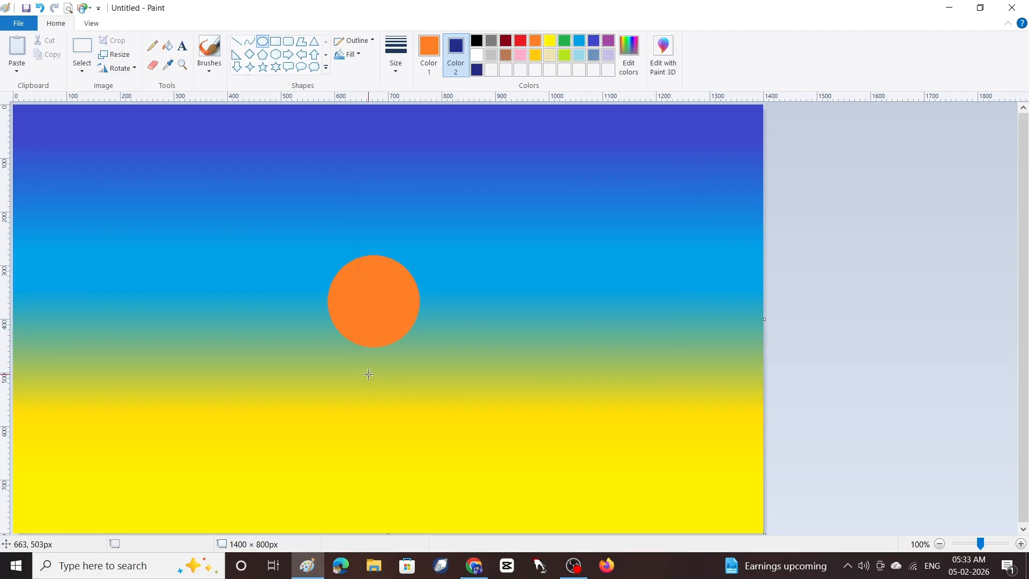
# Outline a full-width mountain range peaking over the sun's lower edge with free-form selection, and delete the selection to fill it dark blue
pyautogui.click(82, 68)
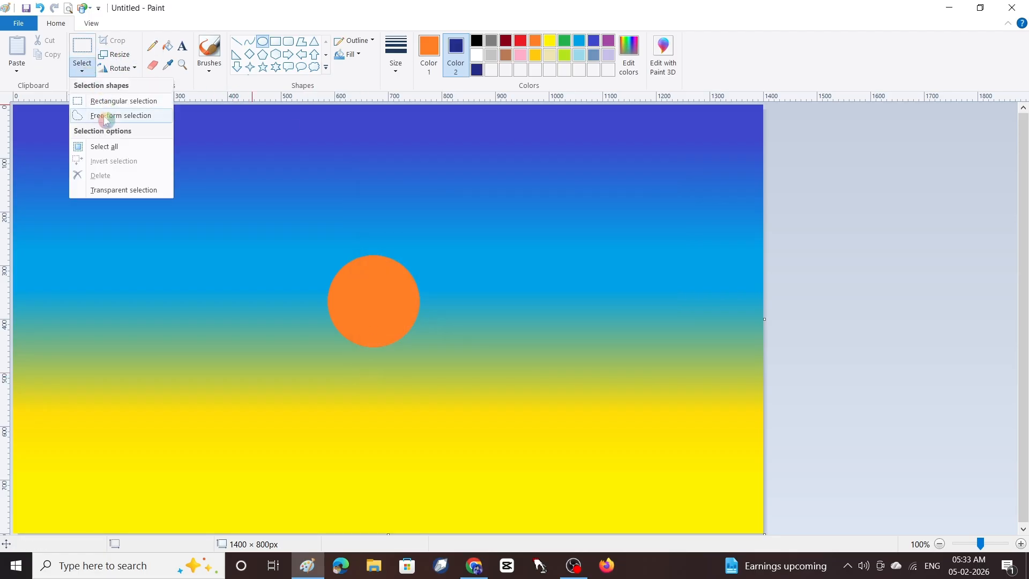
pyautogui.click(103, 114)
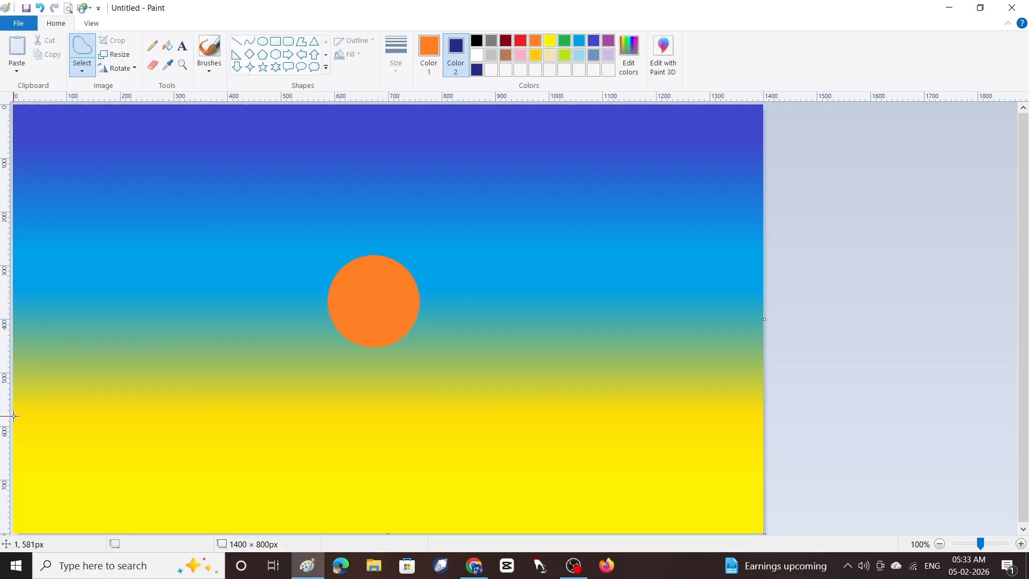
pyautogui.moveTo(14, 416)
pyautogui.mouseDown()
pyautogui.moveTo(84, 407)
pyautogui.moveTo(148, 378)
pyautogui.moveTo(385, 338)
pyautogui.moveTo(778, 421)
pyautogui.moveTo(779, 572)
pyautogui.moveTo(11, 573)
pyautogui.moveTo(5, 465)
pyautogui.mouseUp()
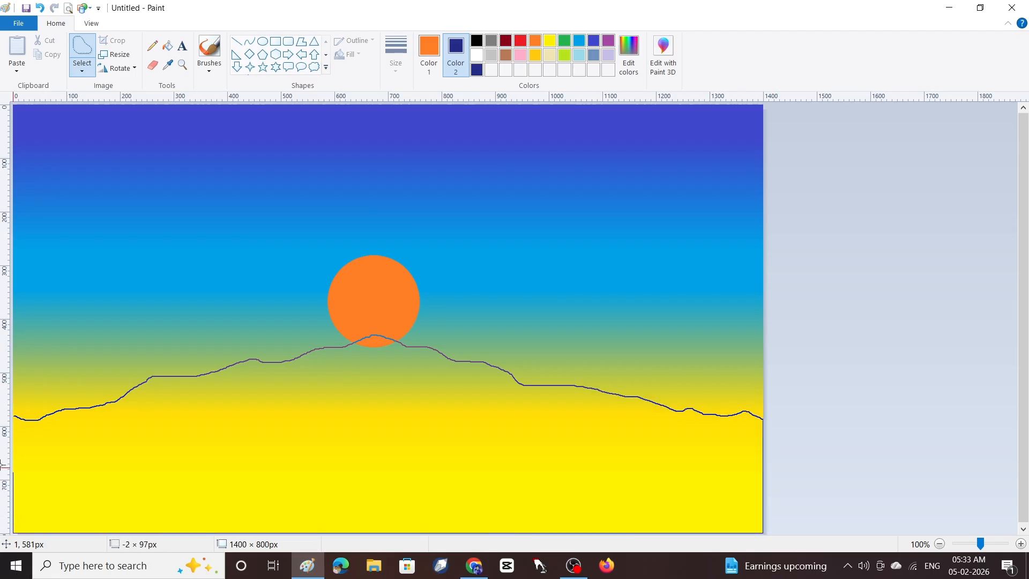
pyautogui.moveTo(17, 417); pyautogui.dragTo(17, 416)
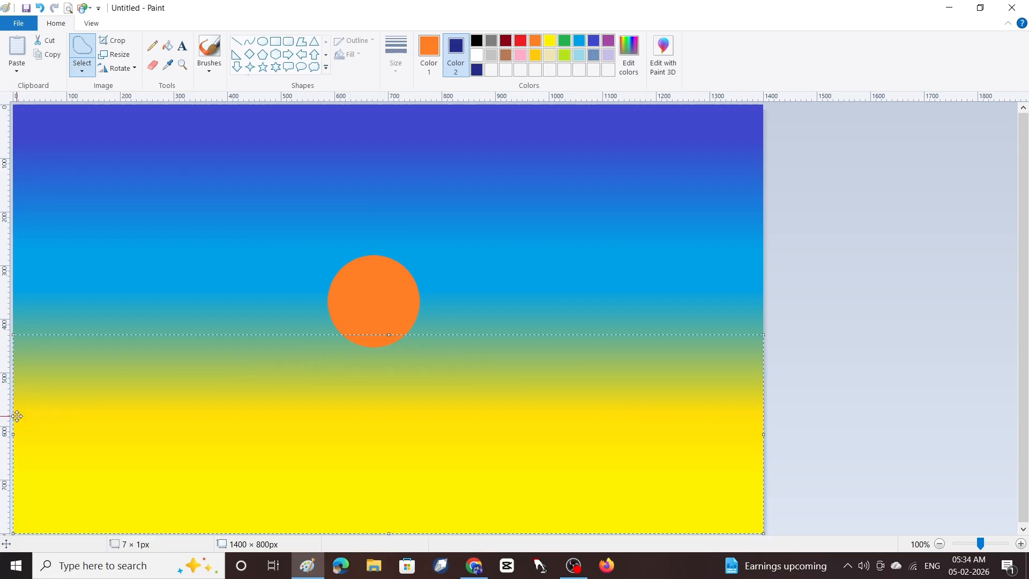
pyautogui.press('Delete')
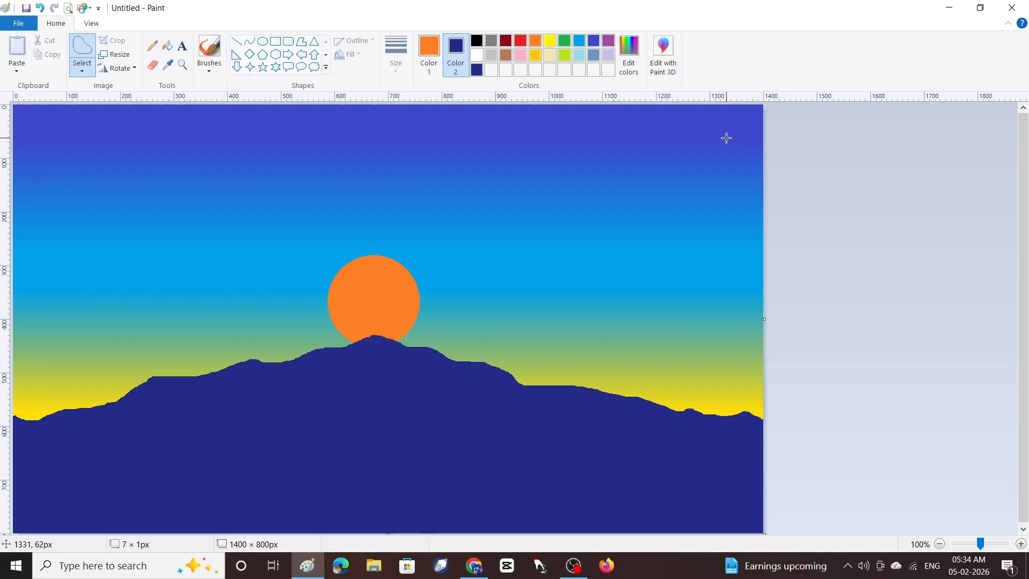
# Darken Color 2 to RGB 27, 32, 101, then outline and delete a second free-form mountain range in front of the first
pyautogui.click(630, 54)
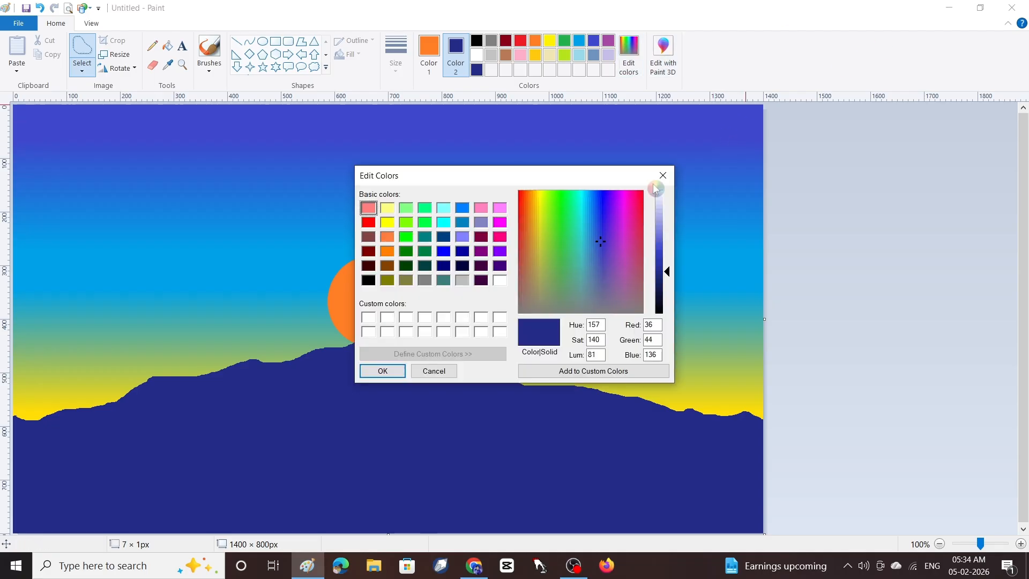
pyautogui.moveTo(670, 274); pyautogui.dragTo(670, 282)
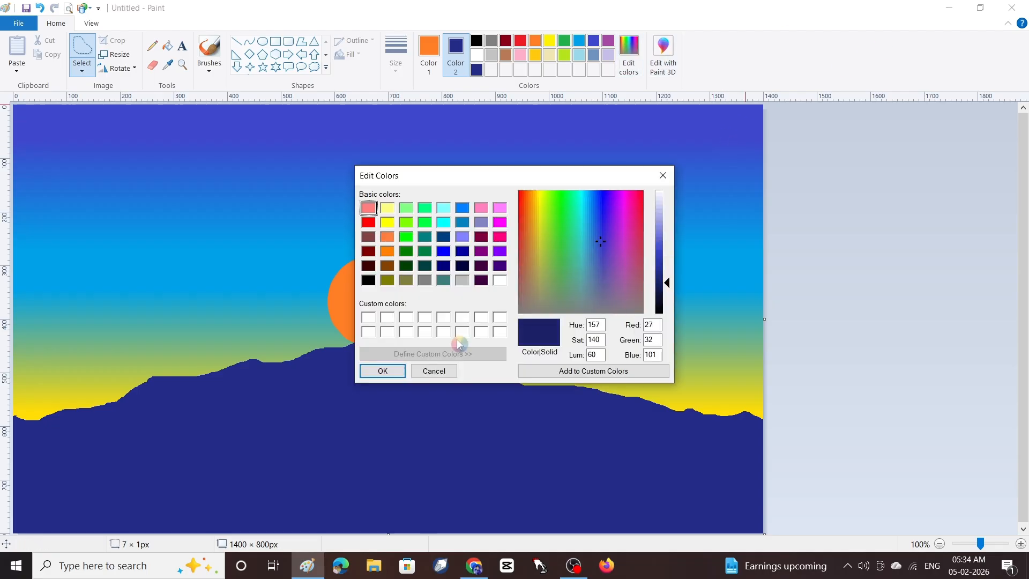
pyautogui.click(385, 369)
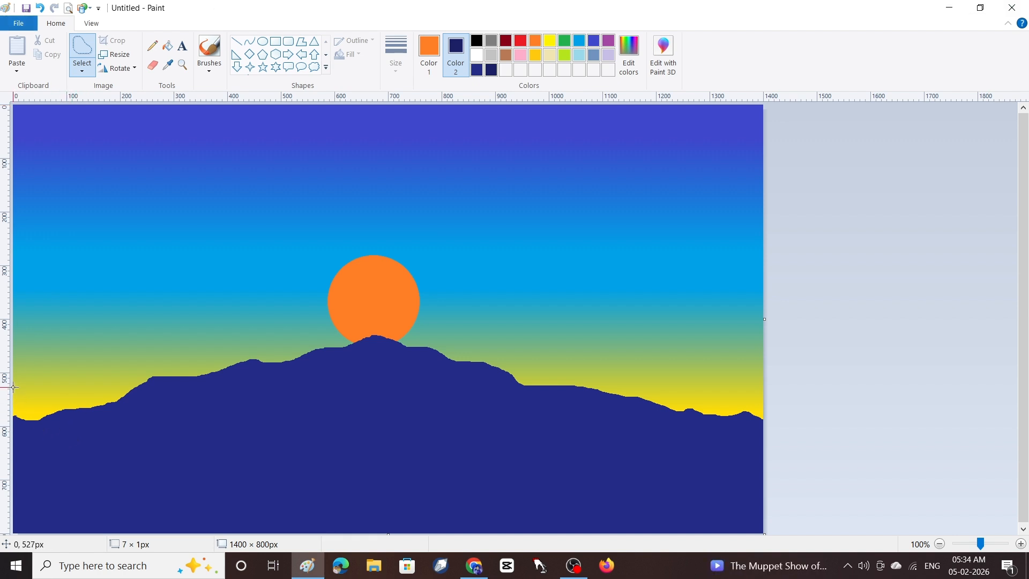
pyautogui.moveTo(14, 385)
pyautogui.mouseDown()
pyautogui.moveTo(54, 389)
pyautogui.moveTo(150, 426)
pyautogui.moveTo(205, 421)
pyautogui.moveTo(267, 393)
pyautogui.moveTo(321, 419)
pyautogui.moveTo(379, 395)
pyautogui.moveTo(421, 393)
pyautogui.moveTo(494, 416)
pyautogui.moveTo(555, 414)
pyautogui.moveTo(627, 435)
pyautogui.moveTo(698, 436)
pyautogui.moveTo(759, 414)
pyautogui.moveTo(775, 451)
pyautogui.moveTo(768, 540)
pyautogui.moveTo(145, 577)
pyautogui.moveTo(4, 498)
pyautogui.moveTo(6, 391)
pyautogui.mouseUp()
pyautogui.press('Delete')
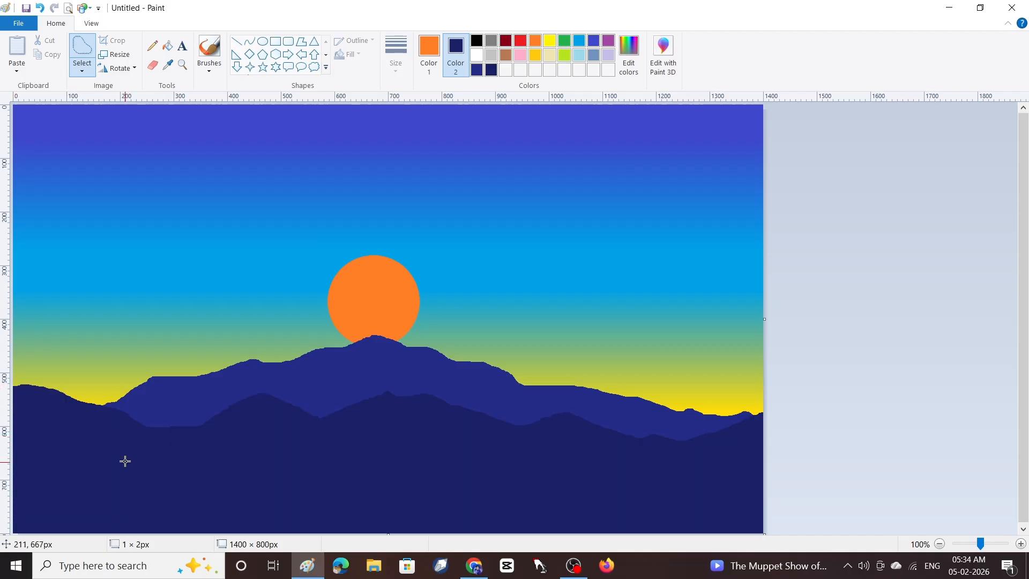
# Darken Color 2 to a very dark navy and cut a third free-form mountain range rising toward the canvas's right edge
pyautogui.click(628, 53)
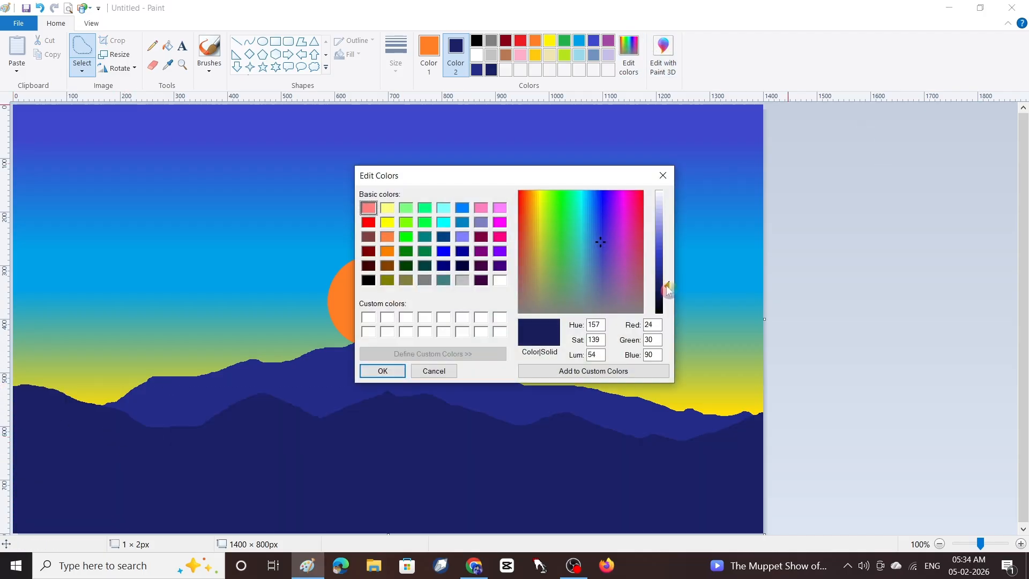
pyautogui.moveTo(667, 290); pyautogui.dragTo(667, 301)
pyautogui.click(394, 370)
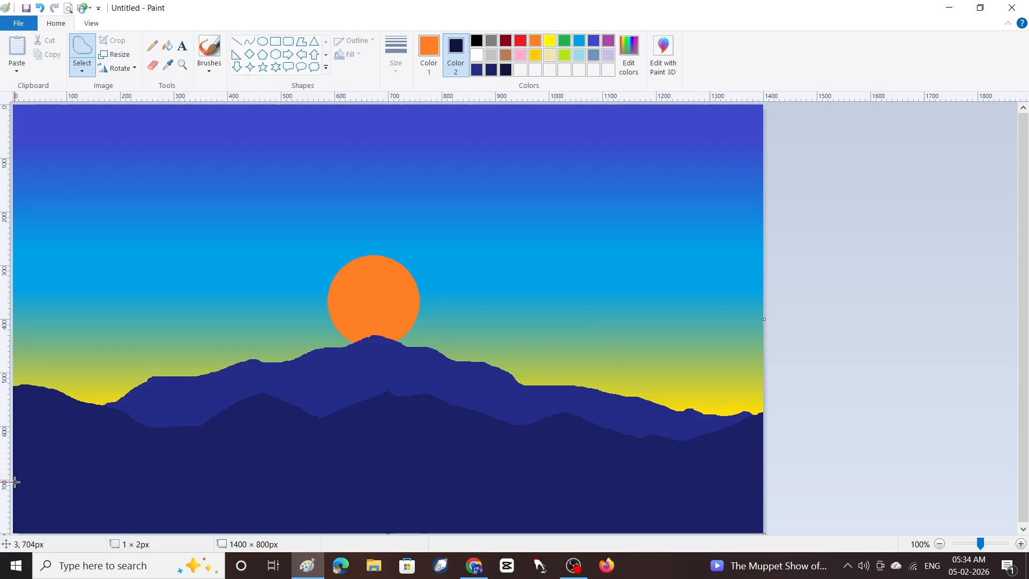
pyautogui.moveTo(15, 482)
pyautogui.mouseDown()
pyautogui.moveTo(219, 447)
pyautogui.moveTo(321, 395)
pyautogui.moveTo(442, 426)
pyautogui.moveTo(519, 408)
pyautogui.moveTo(585, 426)
pyautogui.moveTo(780, 365)
pyautogui.moveTo(800, 534)
pyautogui.moveTo(692, 545)
pyautogui.moveTo(33, 543)
pyautogui.moveTo(4, 516)
pyautogui.moveTo(11, 484)
pyautogui.mouseUp()
pyautogui.press('Delete')
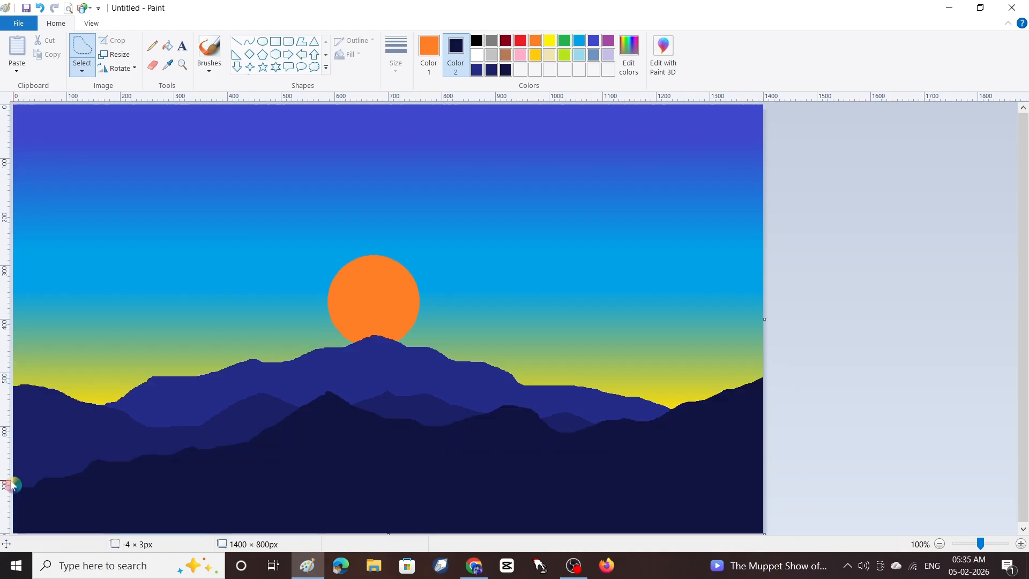
# Darken Color 2 to black and cut a free-form foreground mountain range across the bottom of the canvas
pyautogui.click(629, 56)
pyautogui.moveTo(672, 300); pyautogui.dragTo(670, 315)
pyautogui.click(375, 369)
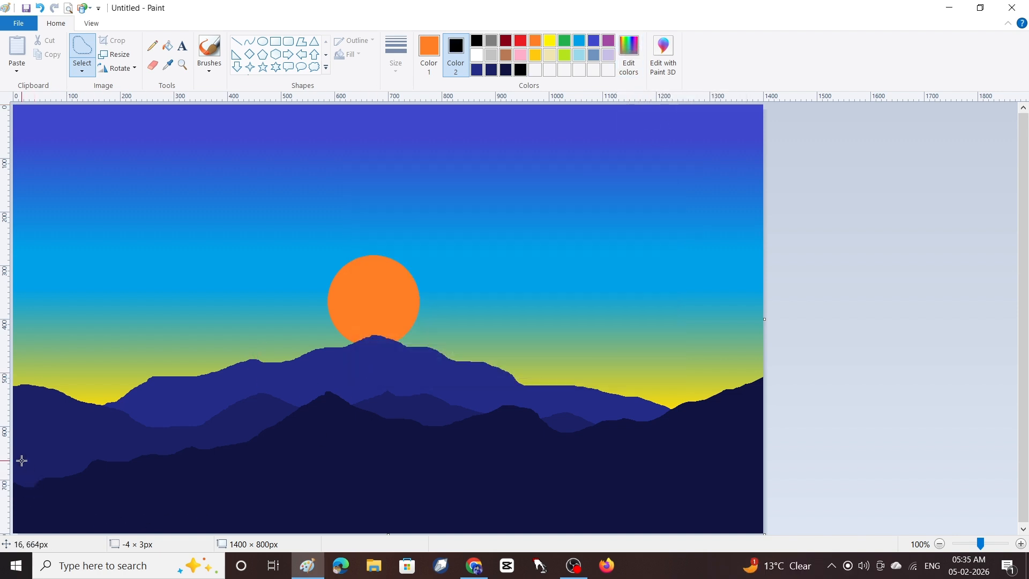
pyautogui.moveTo(18, 445)
pyautogui.mouseDown()
pyautogui.moveTo(111, 479)
pyautogui.moveTo(167, 481)
pyautogui.moveTo(222, 455)
pyautogui.moveTo(310, 446)
pyautogui.moveTo(336, 429)
pyautogui.moveTo(380, 438)
pyautogui.moveTo(447, 413)
pyautogui.moveTo(505, 442)
pyautogui.moveTo(564, 440)
pyautogui.moveTo(618, 464)
pyautogui.moveTo(742, 476)
pyautogui.moveTo(782, 517)
pyautogui.moveTo(740, 551)
pyautogui.moveTo(45, 565)
pyautogui.moveTo(6, 511)
pyautogui.moveTo(6, 454)
pyautogui.mouseUp()
pyautogui.press('Delete')
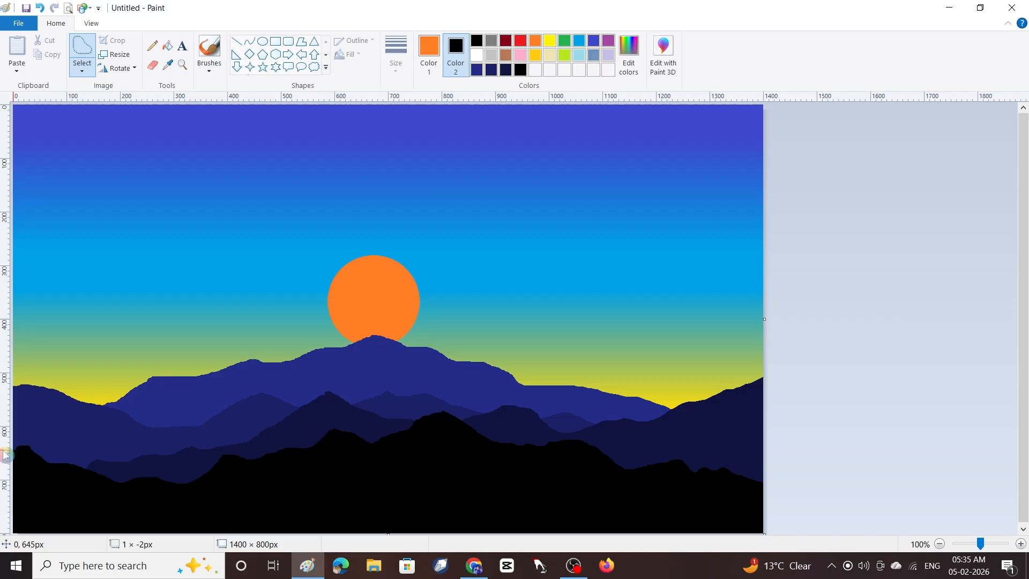
# Set both Color 1 and Color 2 to white
pyautogui.click(479, 60)
pyautogui.click(427, 53)
pyautogui.click(479, 59)
pyautogui.click(1013, 457)
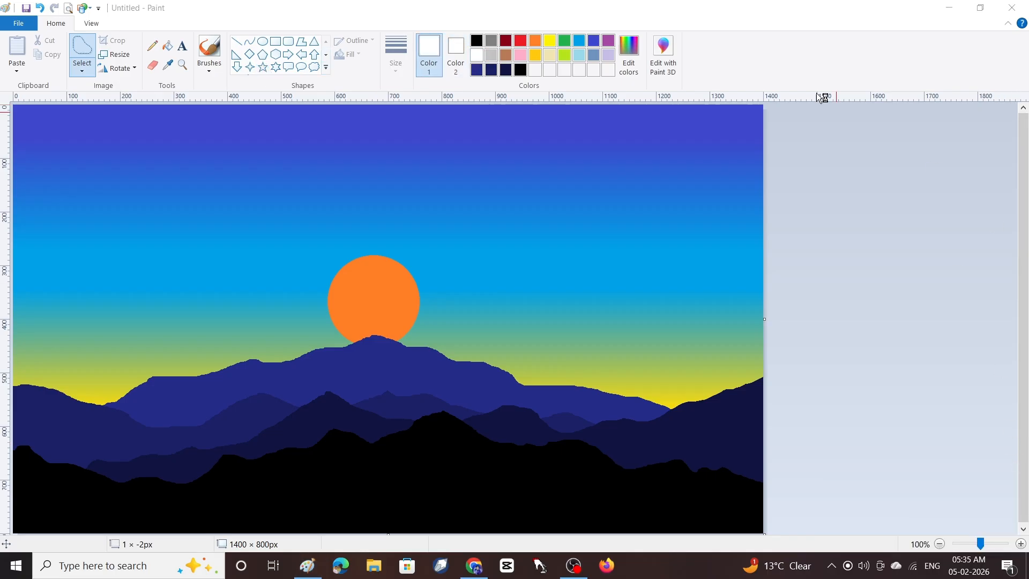
# Scatter twelve small four-point stars across the sky with solid white fill and the thinnest outline
pyautogui.click(251, 69)
pyautogui.click(356, 56)
pyautogui.click(365, 84)
pyautogui.click(391, 70)
pyautogui.click(413, 89)
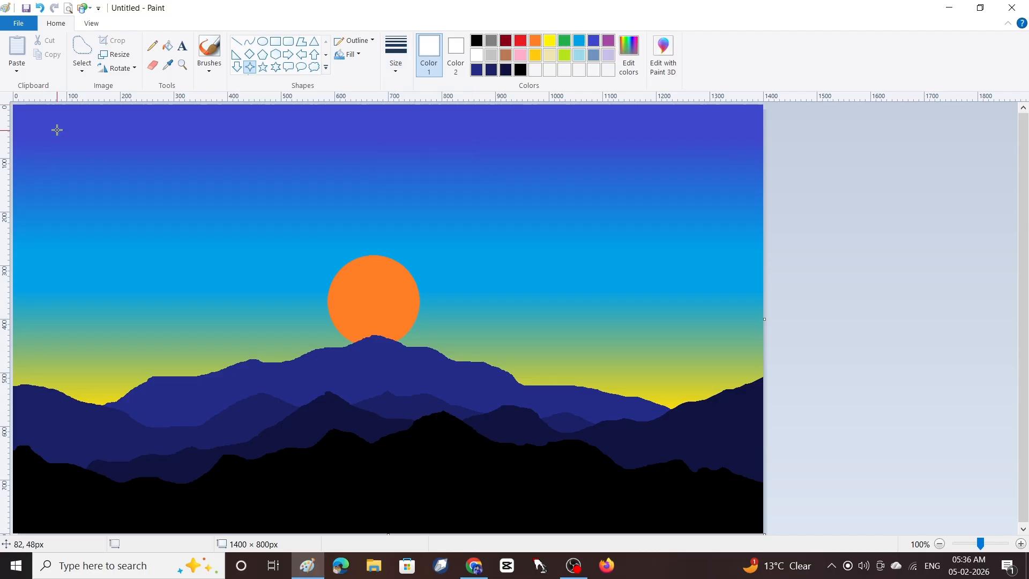
pyautogui.moveTo(43, 123); pyautogui.dragTo(54, 135)
pyautogui.moveTo(82, 207); pyautogui.dragTo(93, 218)
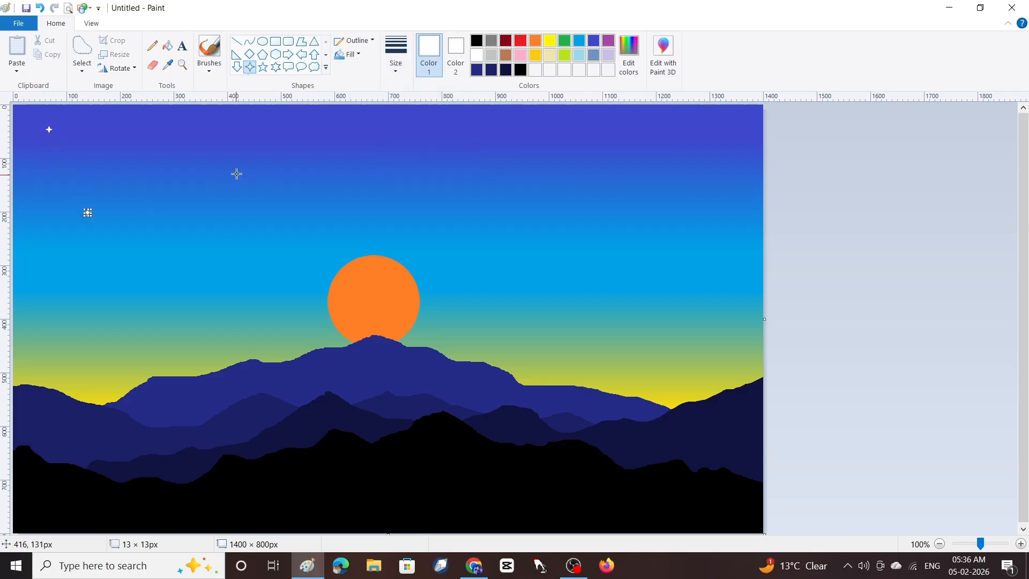
pyautogui.moveTo(239, 166); pyautogui.dragTo(251, 177)
pyautogui.moveTo(194, 262); pyautogui.dragTo(203, 271)
pyautogui.moveTo(550, 146); pyautogui.dragTo(559, 154)
pyautogui.moveTo(680, 131); pyautogui.dragTo(690, 142)
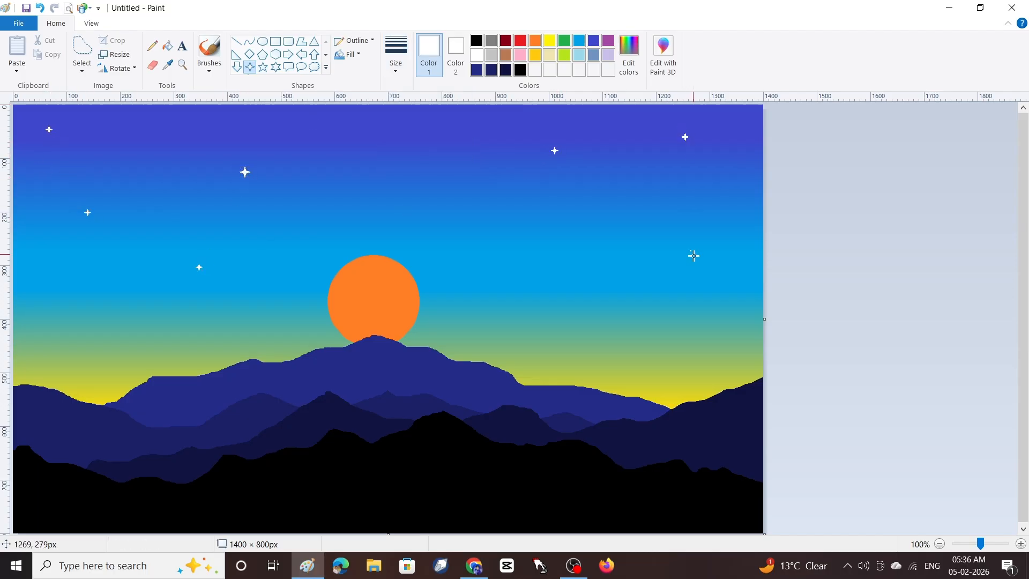
pyautogui.moveTo(689, 249); pyautogui.dragTo(698, 258)
pyautogui.moveTo(589, 285); pyautogui.dragTo(594, 290)
pyautogui.moveTo(425, 166); pyautogui.dragTo(429, 170)
pyautogui.moveTo(512, 302); pyautogui.dragTo(520, 311)
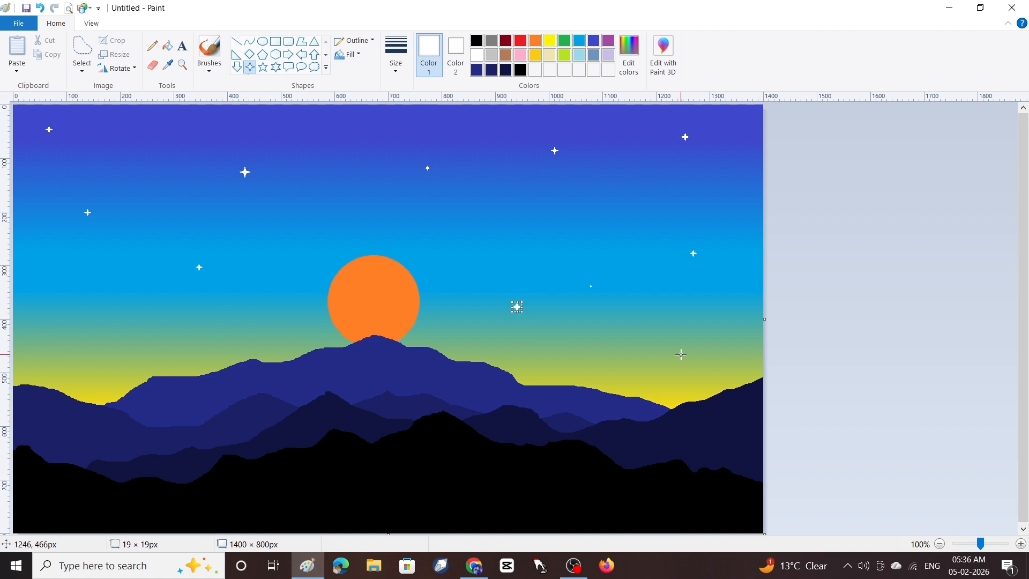
pyautogui.moveTo(681, 354); pyautogui.dragTo(690, 363)
pyautogui.moveTo(61, 343); pyautogui.dragTo(63, 346)
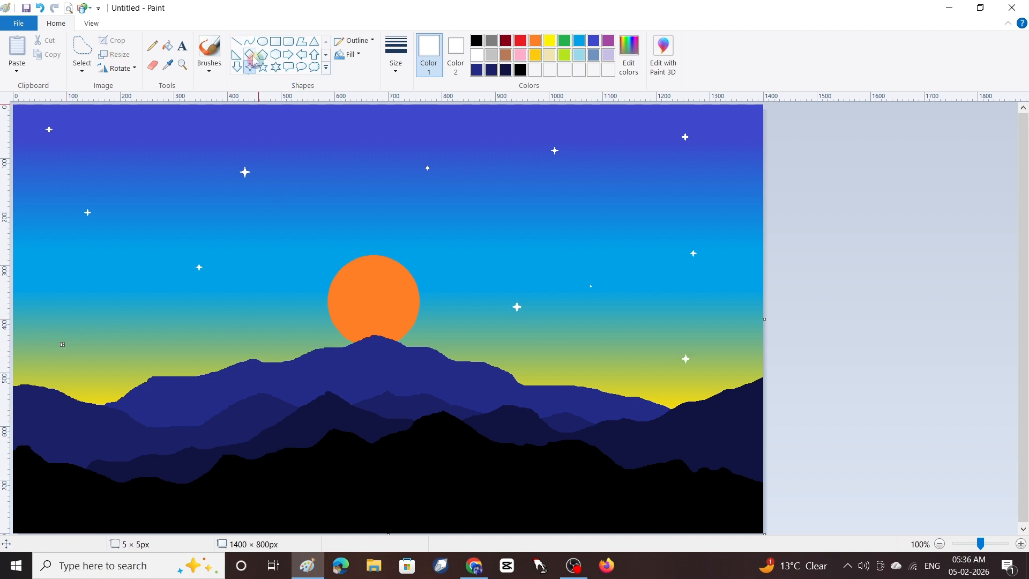
# Dot tiny white Pencil specks over the sky, clustered around the four-point stars
pyautogui.click(155, 47)
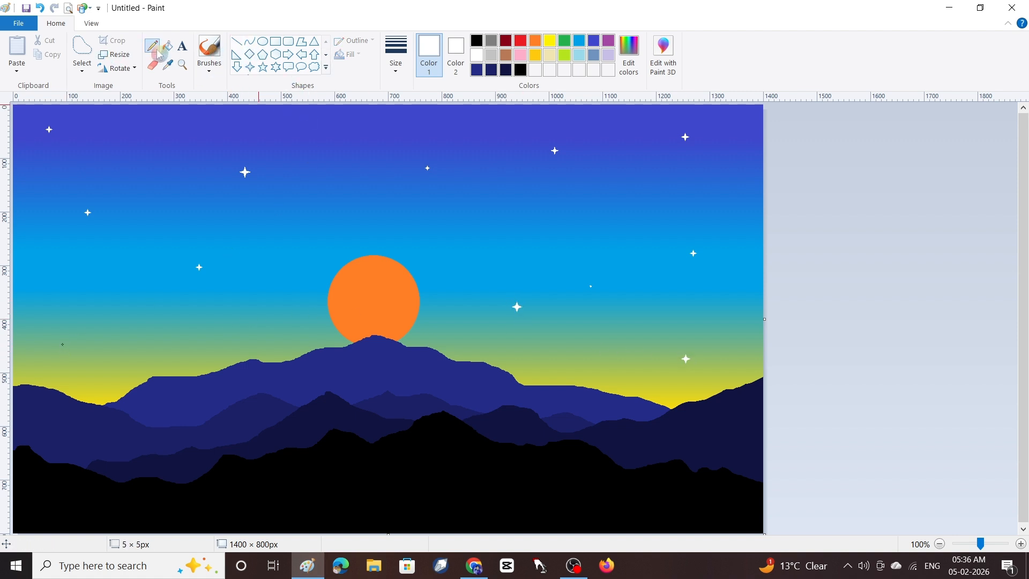
pyautogui.click(49, 144)
pyautogui.click(46, 141)
pyautogui.click(59, 137)
pyautogui.click(59, 128)
pyautogui.click(46, 118)
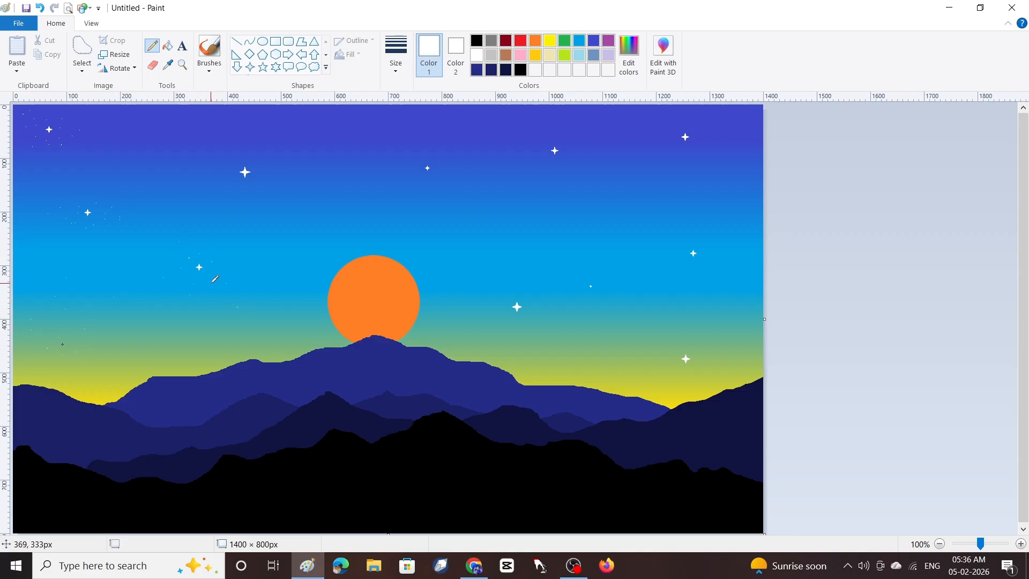
pyautogui.click(204, 208)
pyautogui.click(177, 174)
pyautogui.click(207, 171)
pyautogui.click(239, 198)
pyautogui.click(214, 182)
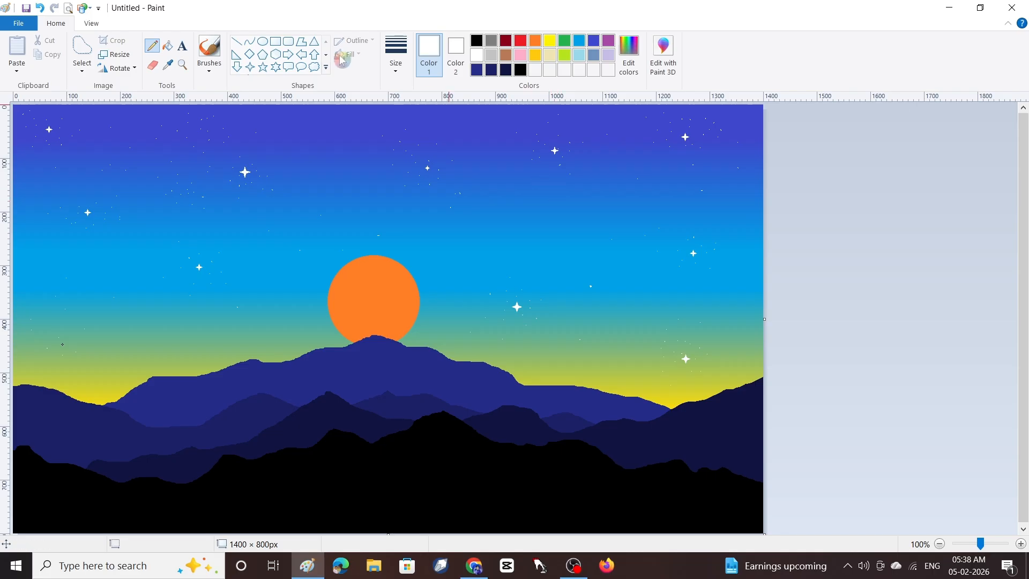
# Increase the Pencil to the second thickness and dot slightly larger white stars across the whole sky
pyautogui.click(396, 54)
pyautogui.click(411, 115)
pyautogui.click(255, 138)
pyautogui.click(350, 122)
pyautogui.click(314, 122)
pyautogui.click(315, 160)
pyautogui.click(335, 163)
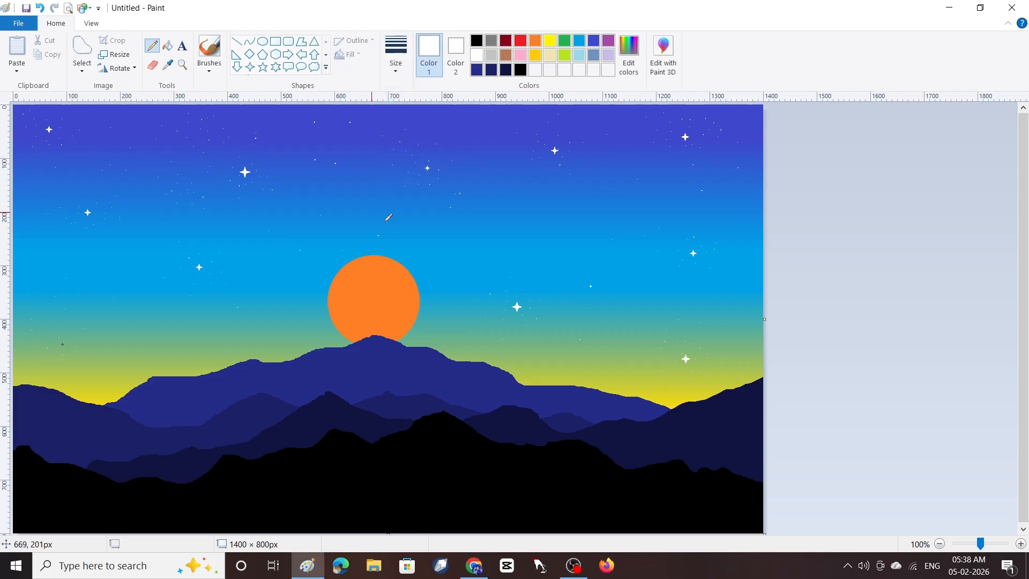
pyautogui.moveTo(285, 281); pyautogui.dragTo(286, 279)
pyautogui.click(321, 259)
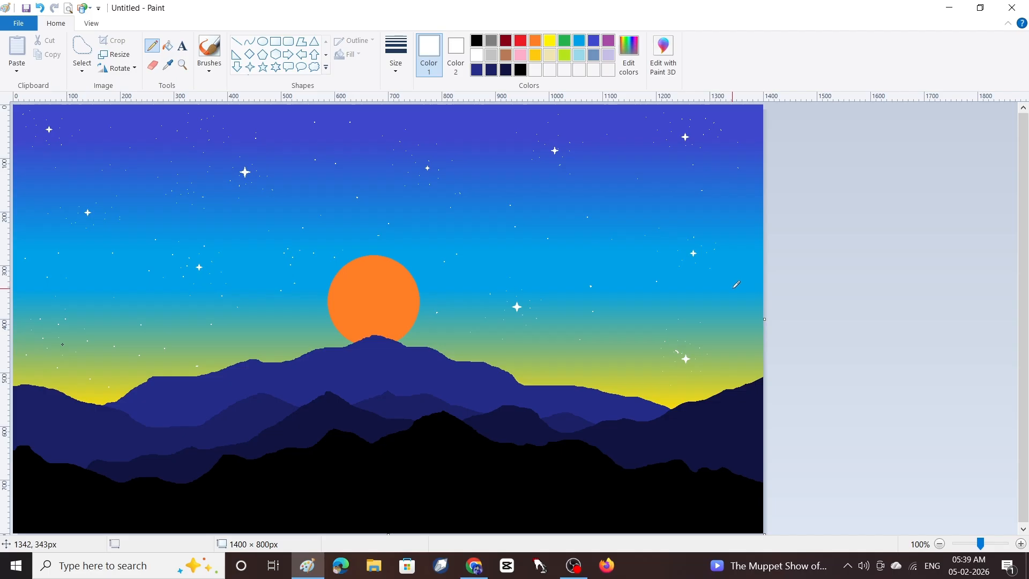
pyautogui.click(634, 359)
# Increase the Pencil to the third thickness and add a few larger white star dots to the sky
pyautogui.click(395, 54)
pyautogui.click(425, 140)
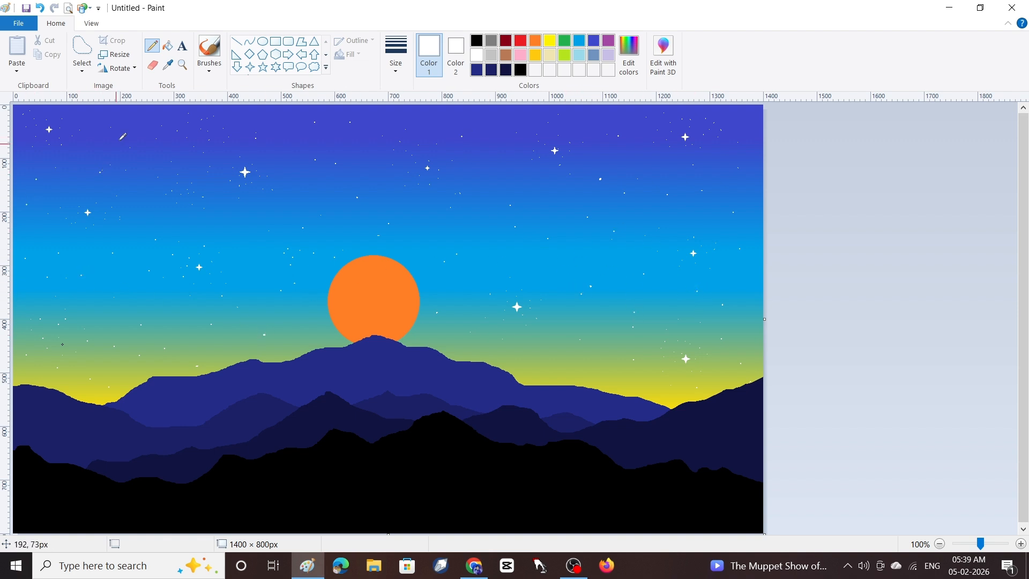
pyautogui.click(226, 224)
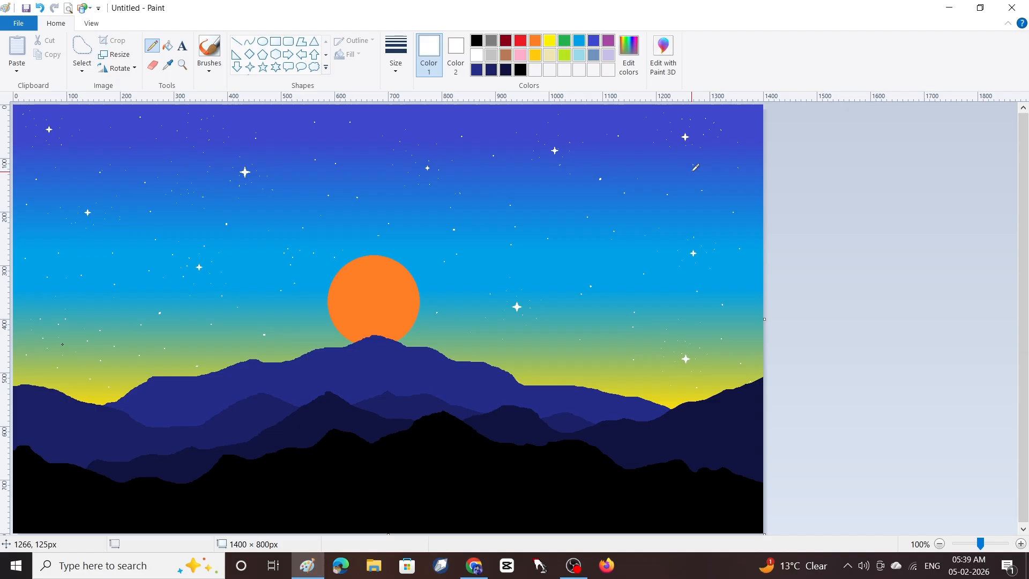
# Extend the canvas's right edge to a width of 1675 px and zoom in to 200% on the blank area
pyautogui.moveTo(764, 318); pyautogui.dragTo(911, 318)
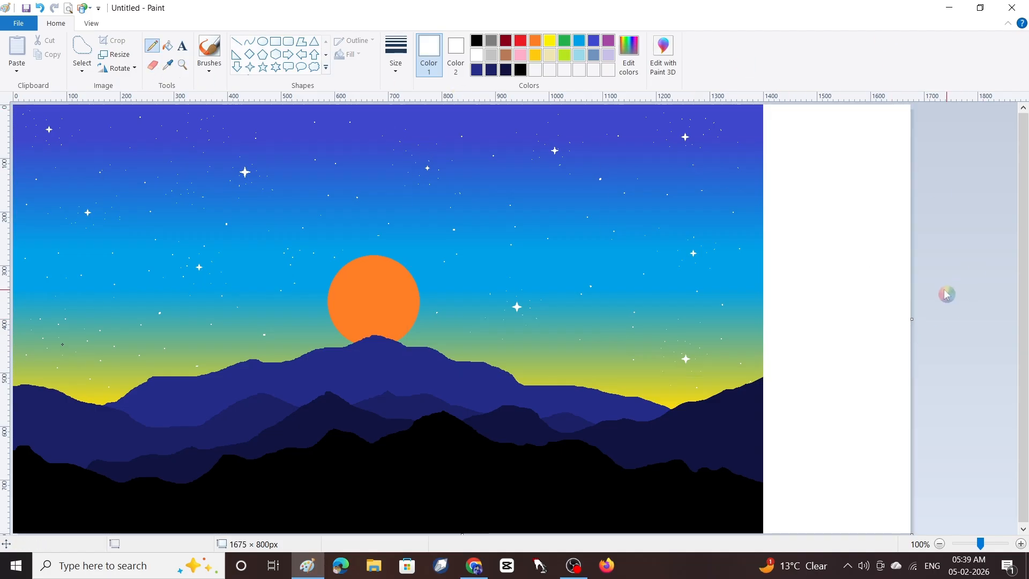
pyautogui.click(182, 64)
pyautogui.click(659, 236)
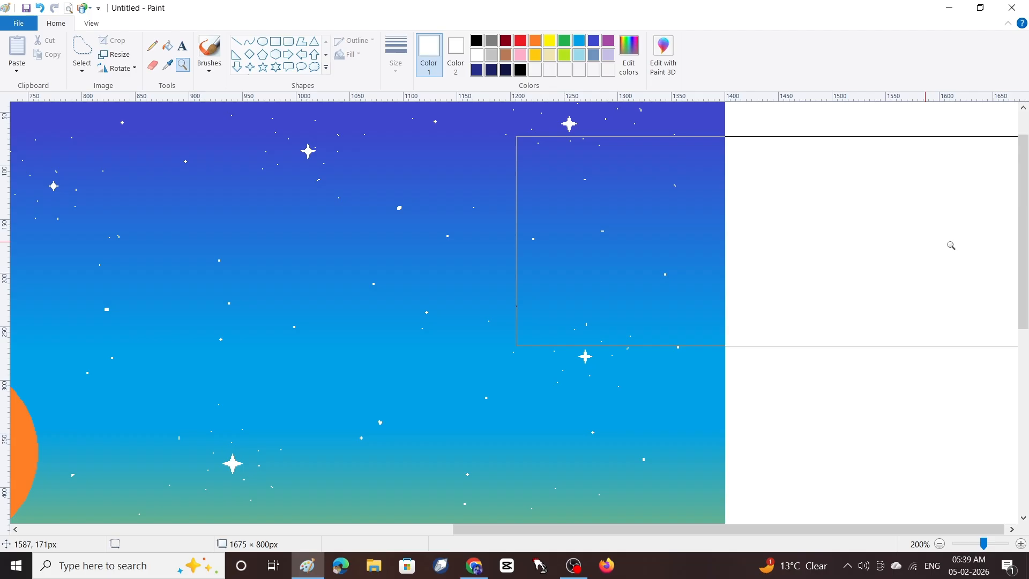
# Draw a short arched bird wing in the blank white area with the Curve tool, in black at 3px
pyautogui.click(249, 41)
pyautogui.click(477, 41)
pyautogui.moveTo(792, 295); pyautogui.dragTo(819, 297)
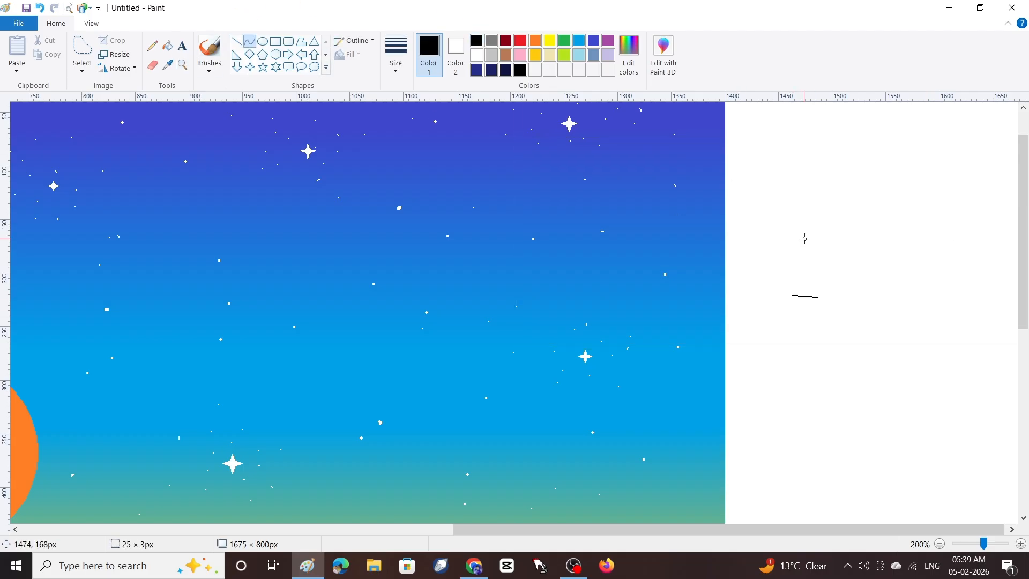
pyautogui.hotkey('ctrl', 'z')
pyautogui.click(395, 53)
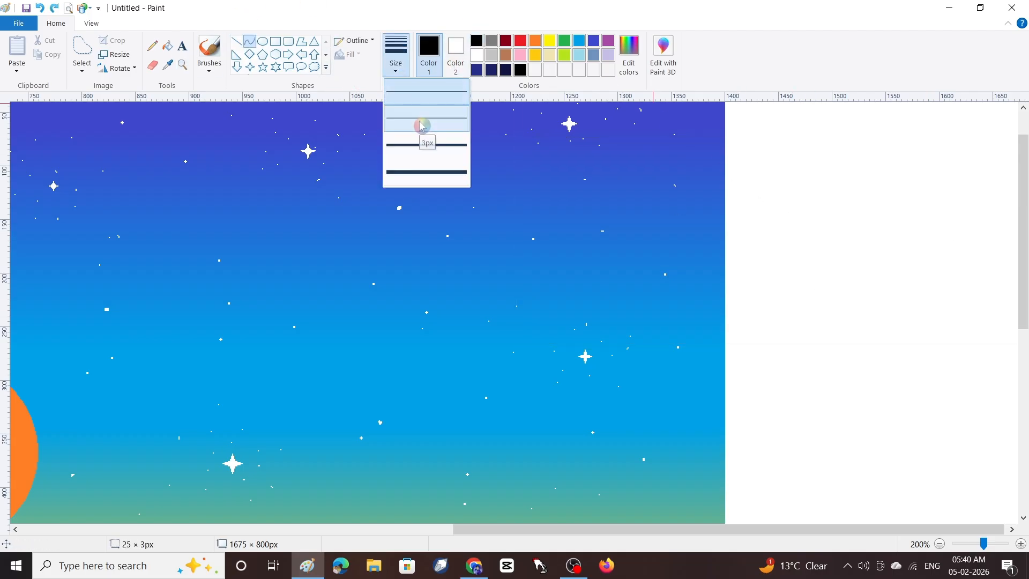
pyautogui.click(396, 126)
pyautogui.moveTo(801, 253)
pyautogui.mouseDown()
pyautogui.moveTo(826, 253)
pyautogui.moveTo(808, 239)
pyautogui.mouseUp()
pyautogui.click(771, 245)
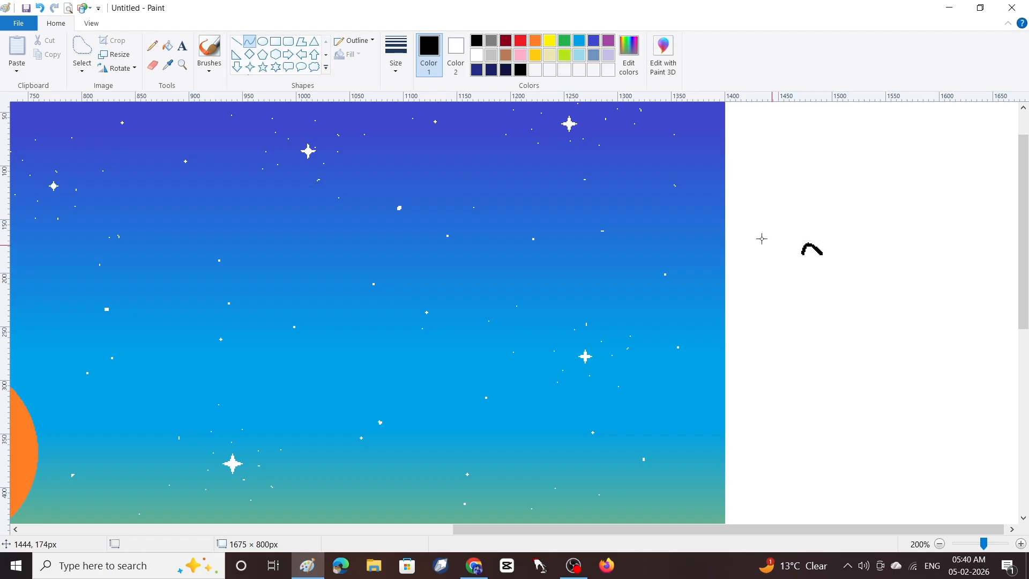
# Copy the black wing curve and place the duplicate just to the right of the original
pyautogui.click(82, 51)
pyautogui.moveTo(885, 281); pyautogui.dragTo(764, 217)
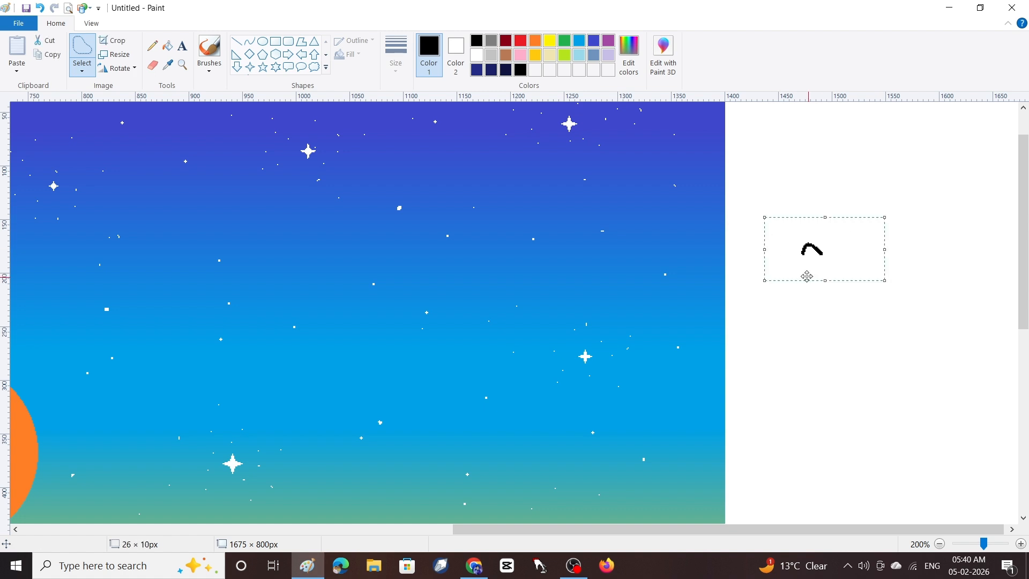
pyautogui.click(48, 54)
pyautogui.click(16, 51)
pyautogui.moveTo(63, 132); pyautogui.dragTo(848, 246)
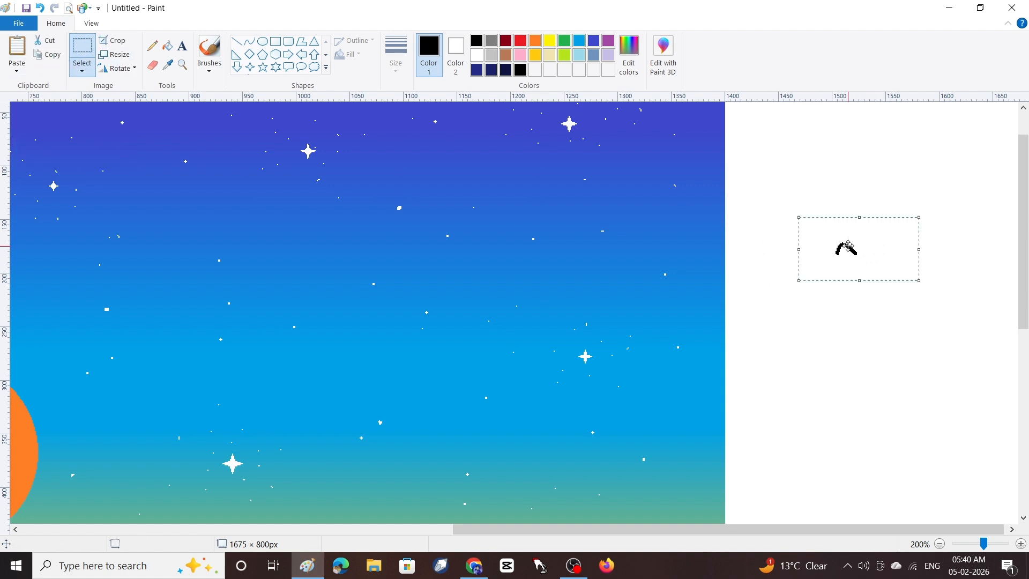
# Turn on transparent selection, flip the duplicate wing horizontally and join it to the original wing
pyautogui.click(82, 68)
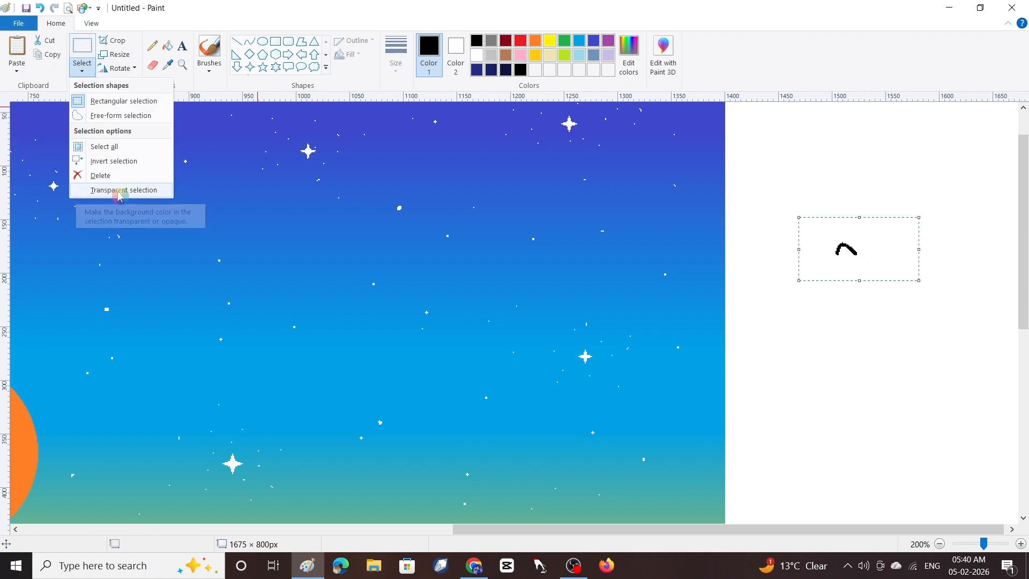
pyautogui.click(120, 191)
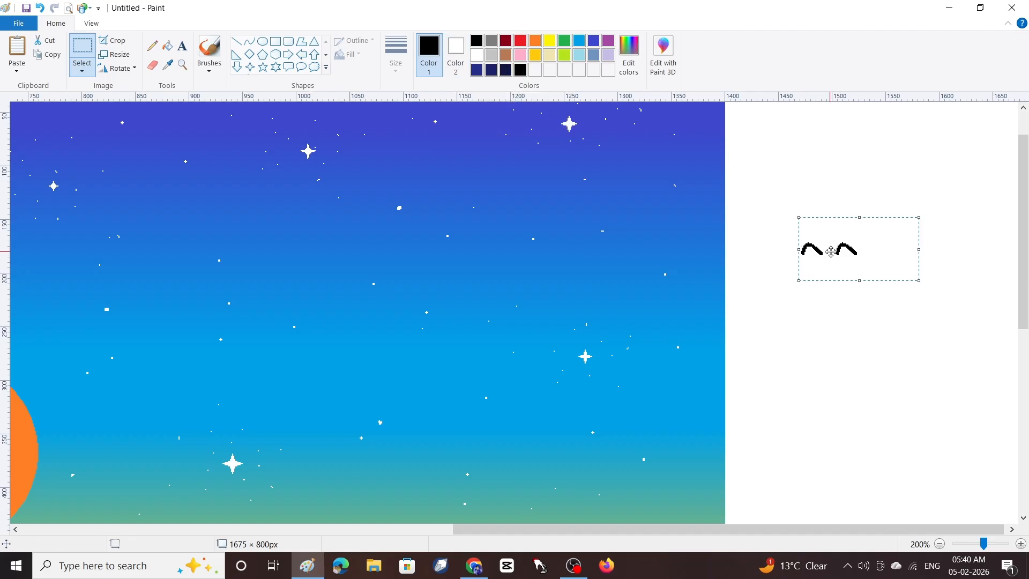
pyautogui.moveTo(850, 257); pyautogui.dragTo(838, 252)
pyautogui.click(114, 69)
pyautogui.click(146, 141)
pyautogui.click(935, 230)
# Zoom in to 400% and thicken the bird's wings and center with black Pencil strokes
pyautogui.click(182, 65)
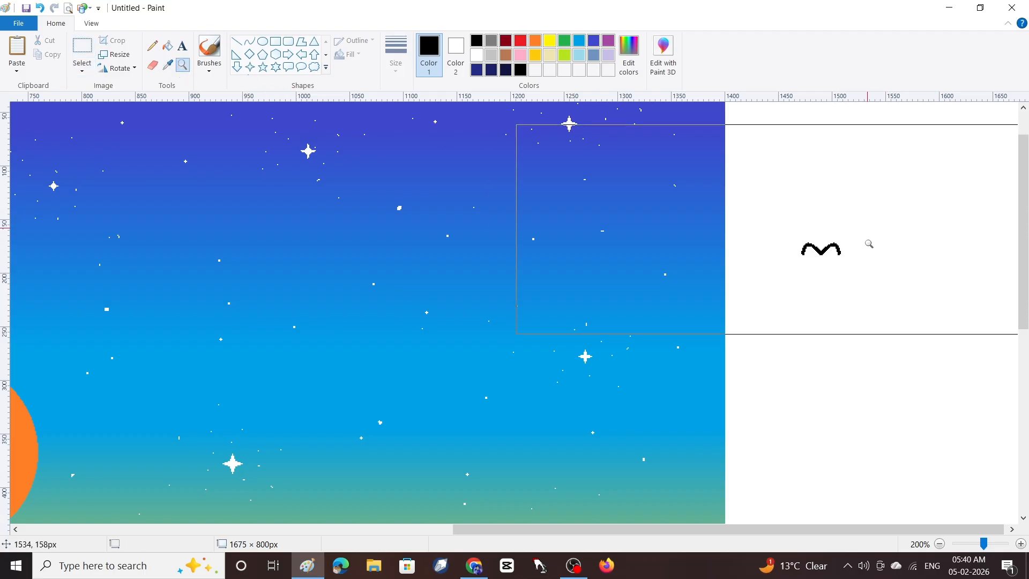
pyautogui.click(869, 244)
pyautogui.click(788, 268)
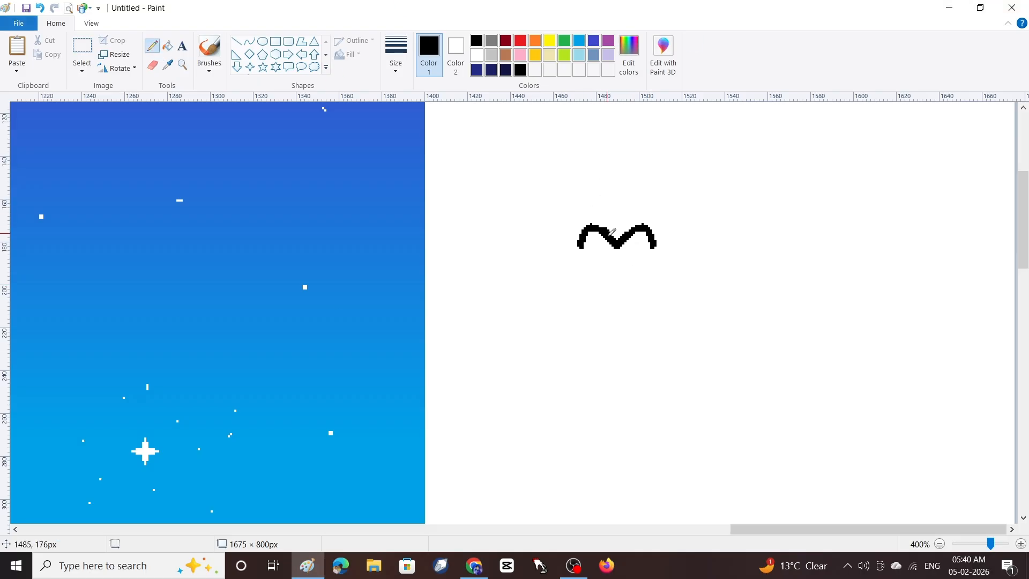
pyautogui.moveTo(606, 225)
pyautogui.mouseDown()
pyautogui.moveTo(590, 224)
pyautogui.moveTo(620, 238)
pyautogui.moveTo(639, 225)
pyautogui.mouseUp()
pyautogui.moveTo(615, 236)
pyautogui.mouseDown()
pyautogui.moveTo(645, 225)
pyautogui.moveTo(655, 247)
pyautogui.mouseUp()
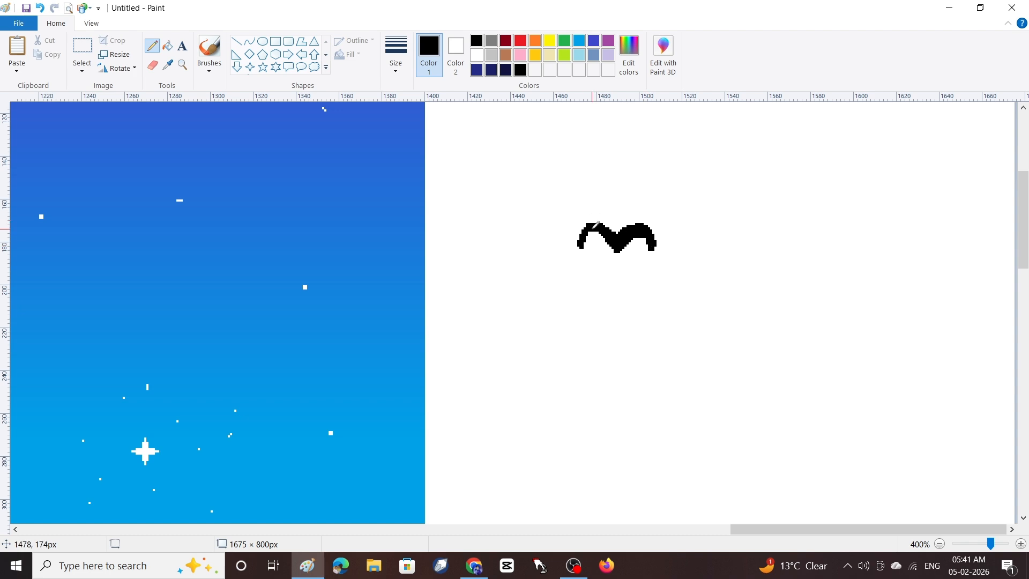
pyautogui.moveTo(586, 233)
pyautogui.mouseDown()
pyautogui.moveTo(579, 249)
pyautogui.moveTo(594, 229)
pyautogui.mouseUp()
pyautogui.moveTo(636, 235); pyautogui.dragTo(618, 248)
# Copy the finished bird with a rectangular selection and move it into the sky to the upper left of the sun
pyautogui.click(82, 68)
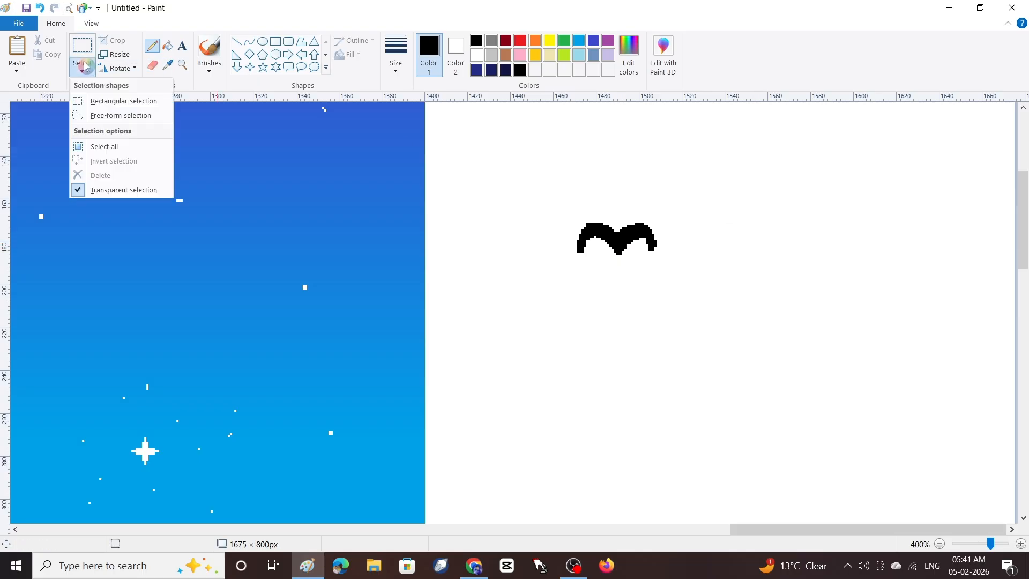
pyautogui.click(108, 102)
pyautogui.moveTo(543, 198); pyautogui.dragTo(693, 289)
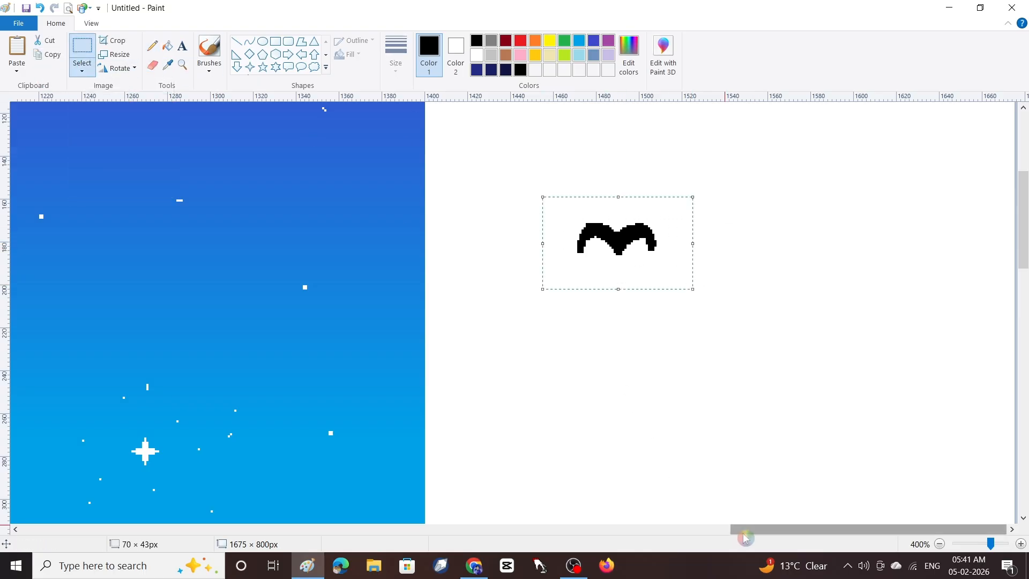
pyautogui.click(940, 544)
pyautogui.click(939, 544)
pyautogui.click(939, 544)
pyautogui.moveTo(786, 190)
pyautogui.mouseDown()
pyautogui.moveTo(833, 225)
pyautogui.moveTo(324, 194)
pyautogui.moveTo(242, 215)
pyautogui.moveTo(239, 206)
pyautogui.mouseUp()
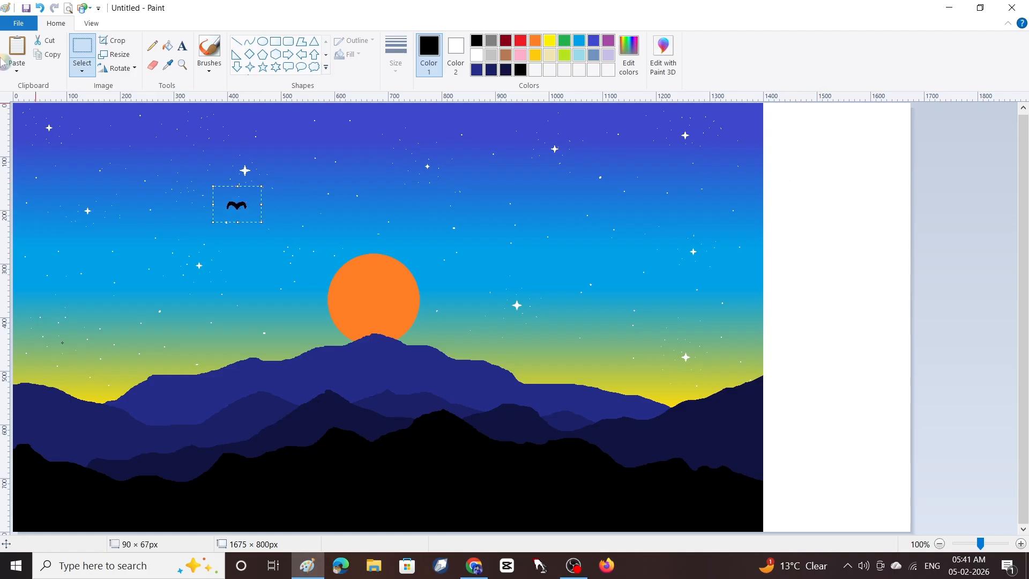
# Paste three more birds into the sky left of the sun, spaced around the first bird
pyautogui.click(12, 48)
pyautogui.moveTo(34, 125); pyautogui.dragTo(320, 246)
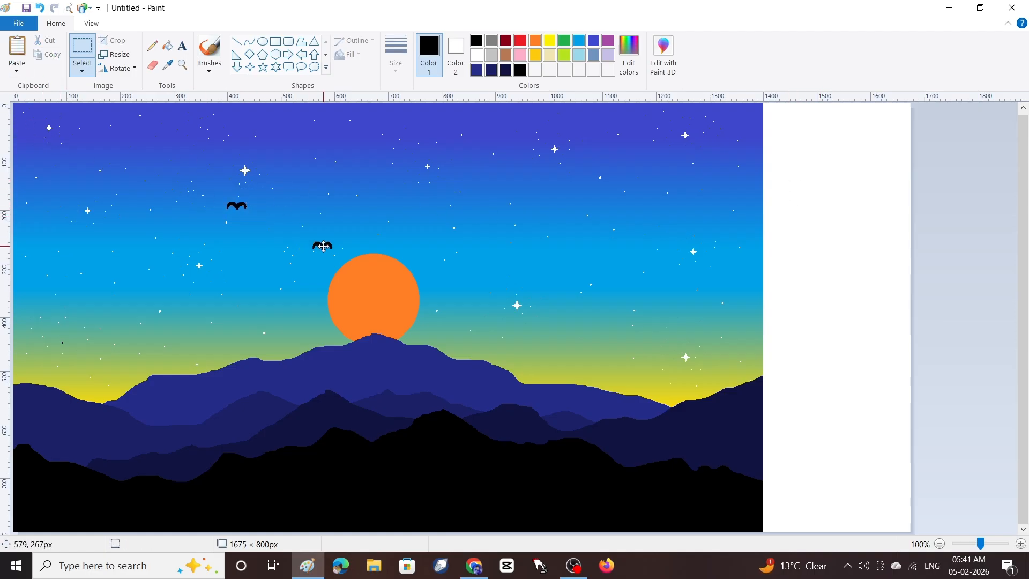
pyautogui.click(17, 49)
pyautogui.moveTo(34, 124); pyautogui.dragTo(276, 234)
pyautogui.click(16, 50)
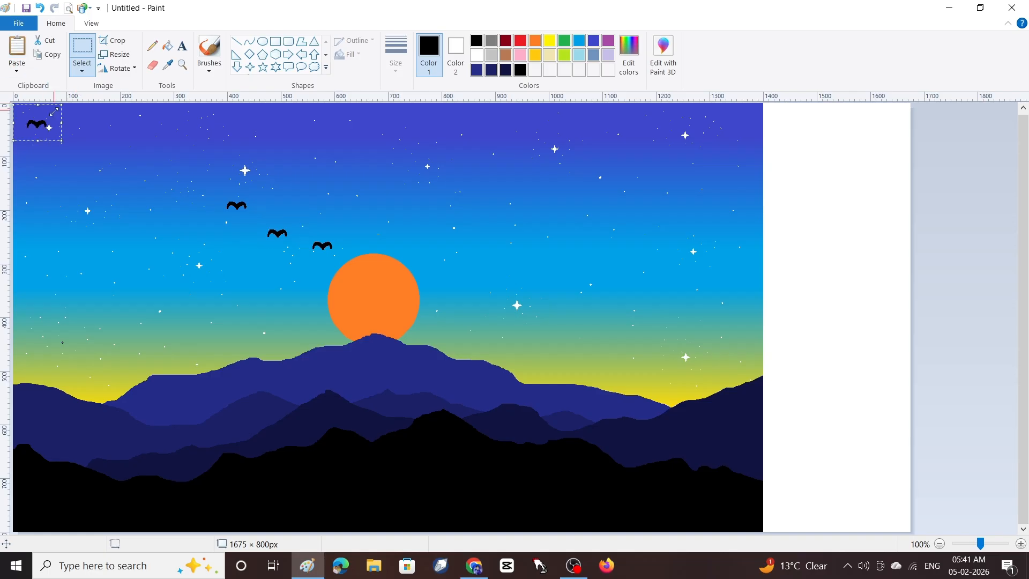
pyautogui.moveTo(34, 125); pyautogui.dragTo(170, 248)
# Paste three birds into the sky to the upper right of the sun
pyautogui.click(17, 49)
pyautogui.moveTo(34, 124); pyautogui.dragTo(543, 184)
pyautogui.click(17, 50)
pyautogui.moveTo(34, 124); pyautogui.dragTo(443, 201)
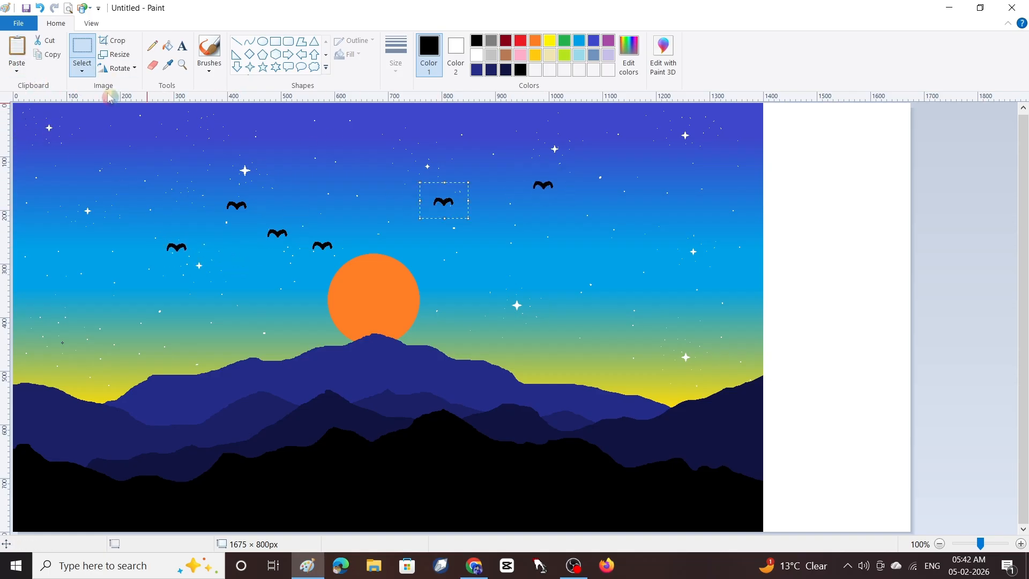
pyautogui.click(17, 49)
pyautogui.moveTo(34, 125); pyautogui.dragTo(505, 244)
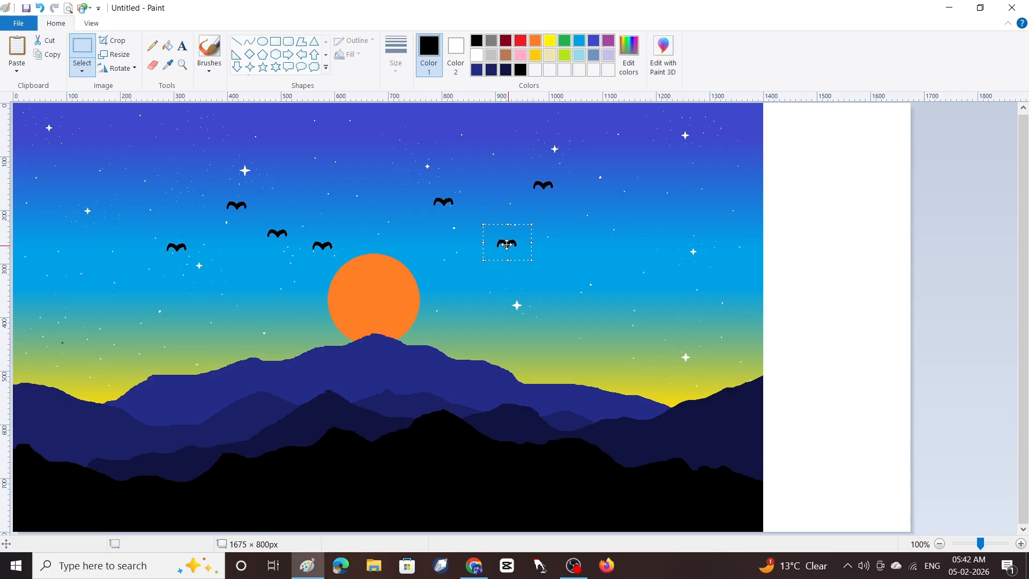
# Paste two more birds into the right-hand flock and trim the blank strip, reducing the canvas width to 1399 px
pyautogui.click(17, 49)
pyautogui.moveTo(35, 125); pyautogui.dragTo(488, 167)
pyautogui.click(17, 49)
pyautogui.moveTo(35, 122); pyautogui.dragTo(500, 202)
pyautogui.moveTo(912, 317); pyautogui.dragTo(762, 386)
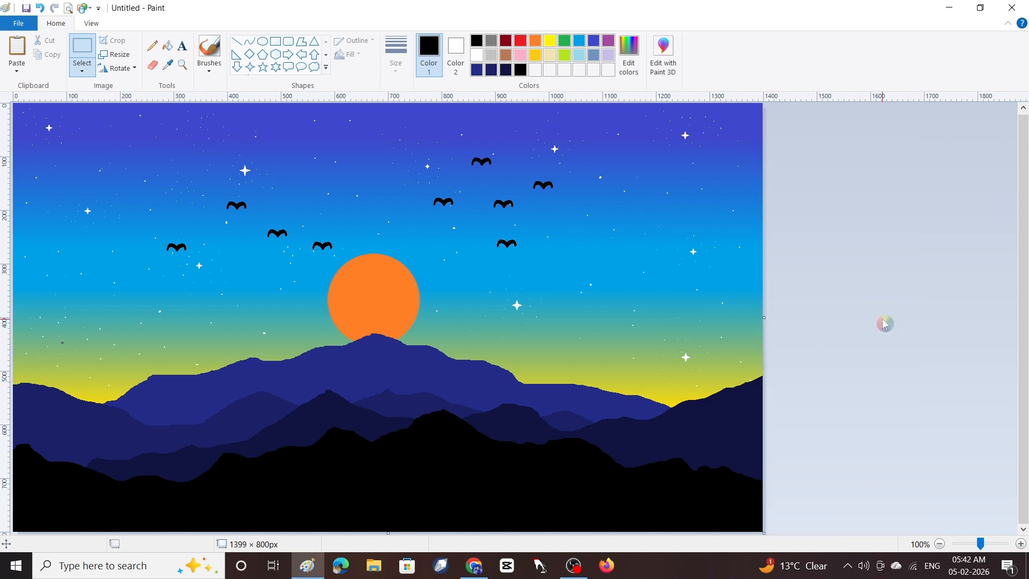